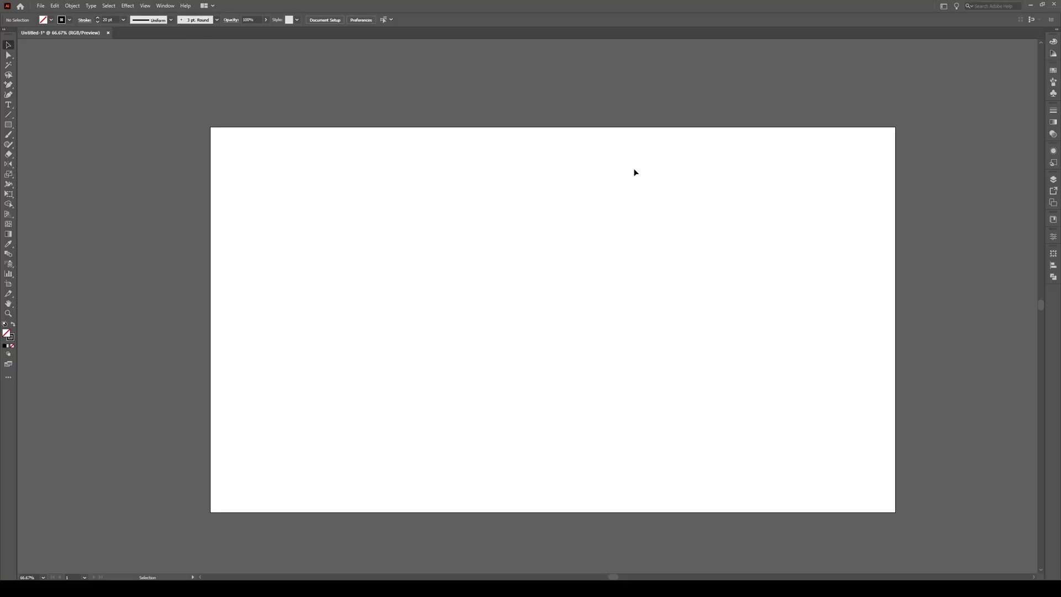
- Draw a 200 pt horizontal black line at the artboard centre with the Line Segment Tool
left_click(8, 116)
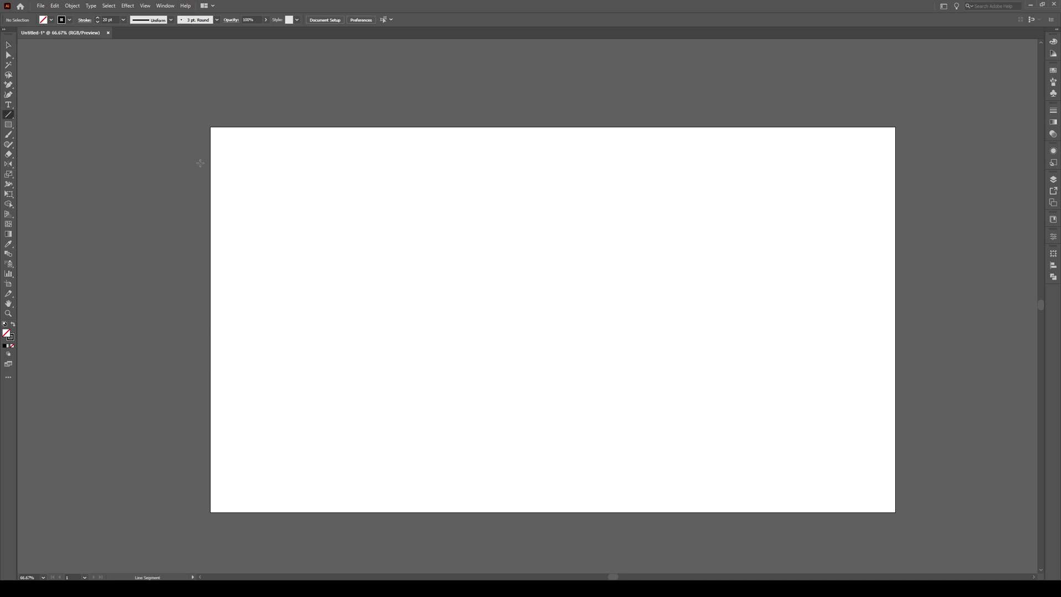
left_click(525, 273)
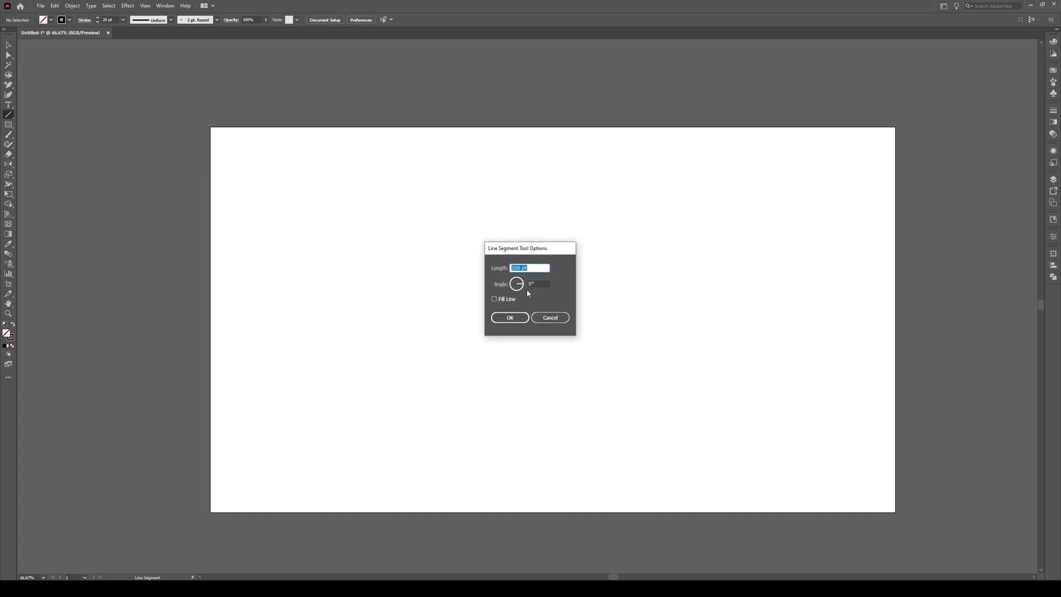
left_click(511, 318)
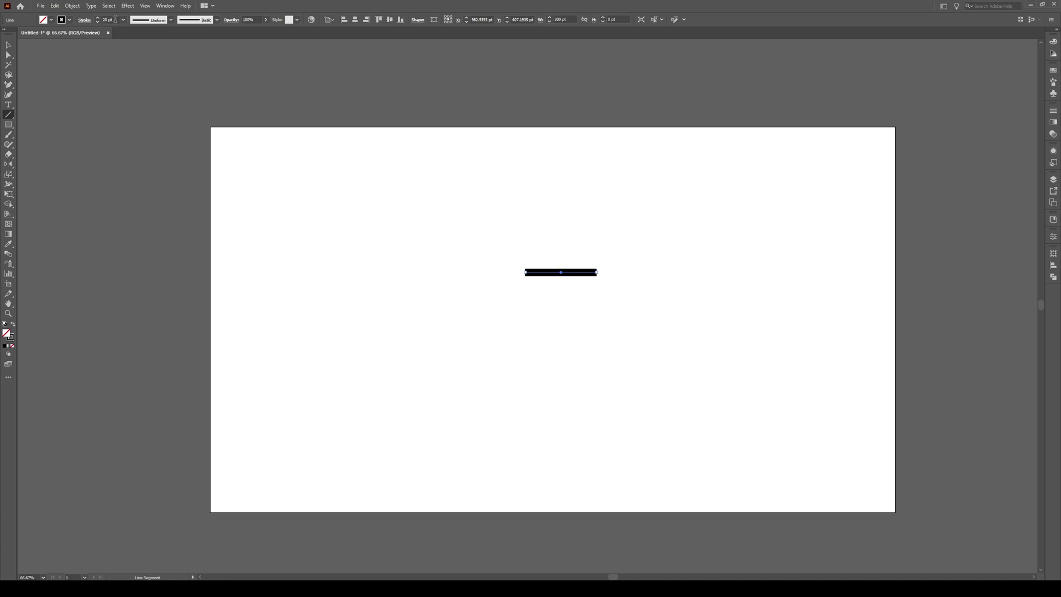
key("v")
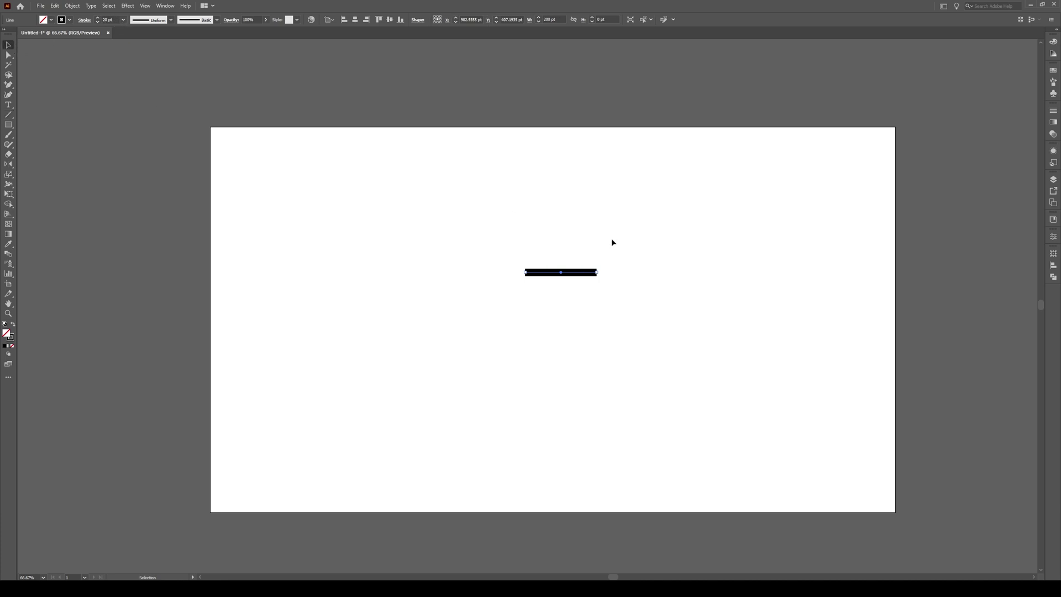
key("ctrl+1")
- Alt-drag a copy upward and repeat with Ctrl+D into a stack of evenly spaced lines
left_click_drag(575, 288, 575, 269)
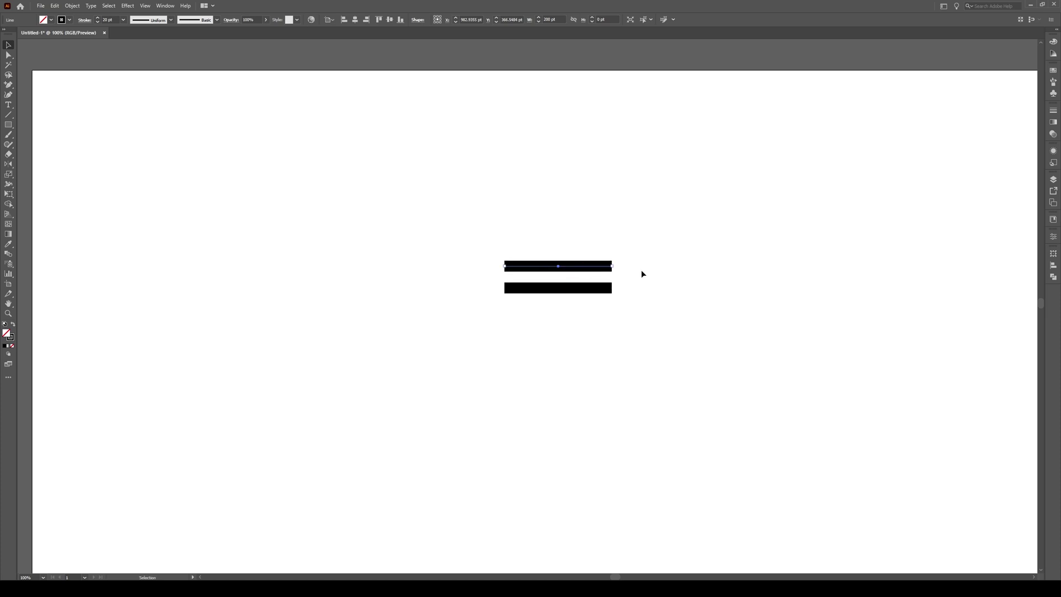
scroll(642, 272, "up", 3)
key("ctrl+d")
key("ctrl+d")
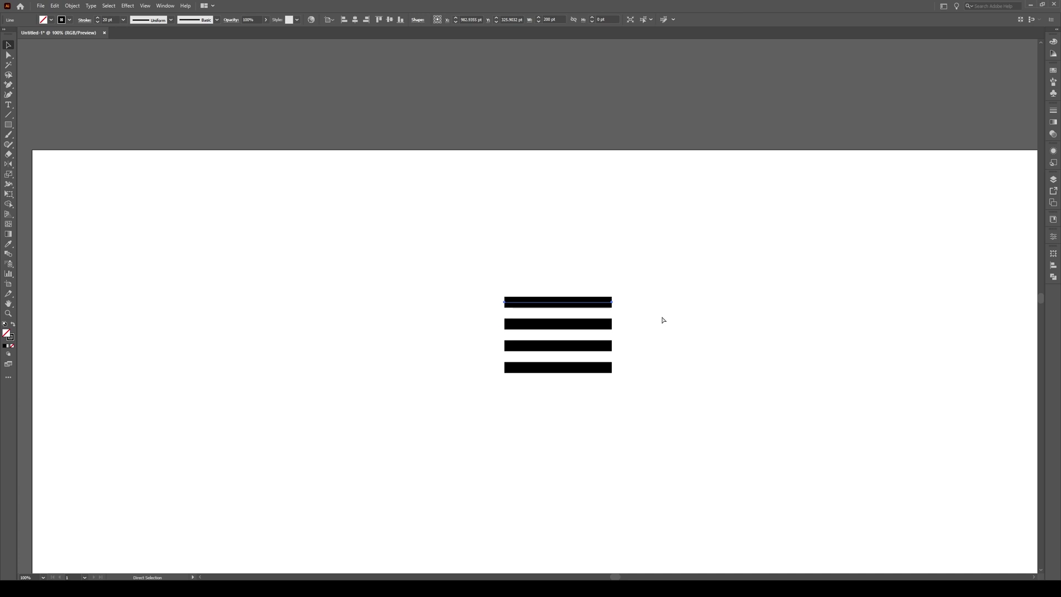
key("ctrl+d")
key("ctrl+d")
key("ctrl+d")
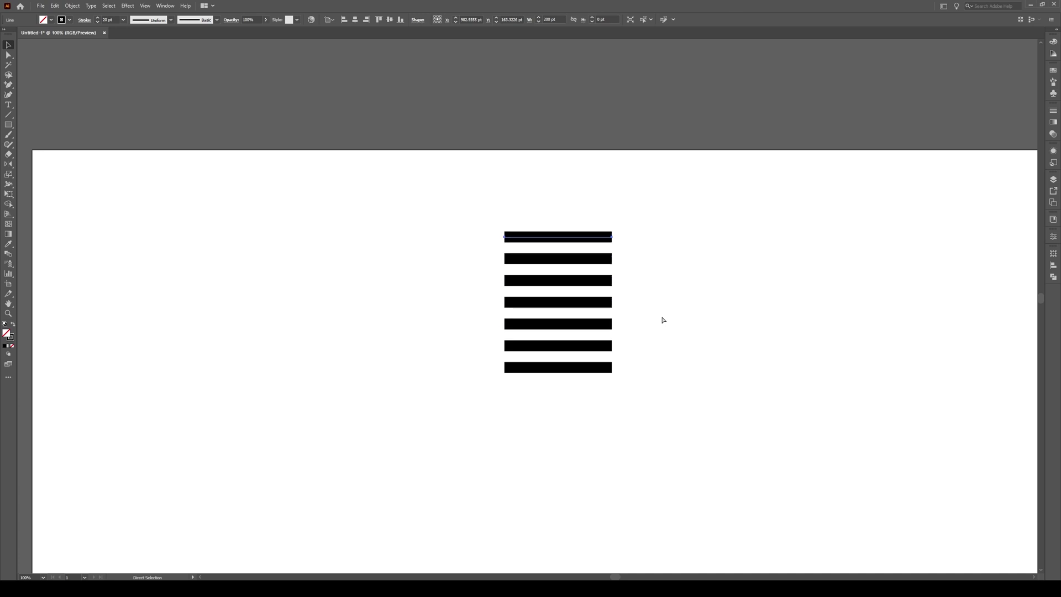
key("v")
left_click(663, 208)
- Marquee-select all seven lines and save them as a new symbol in the Symbols panel
left_click_drag(629, 190, 448, 453)
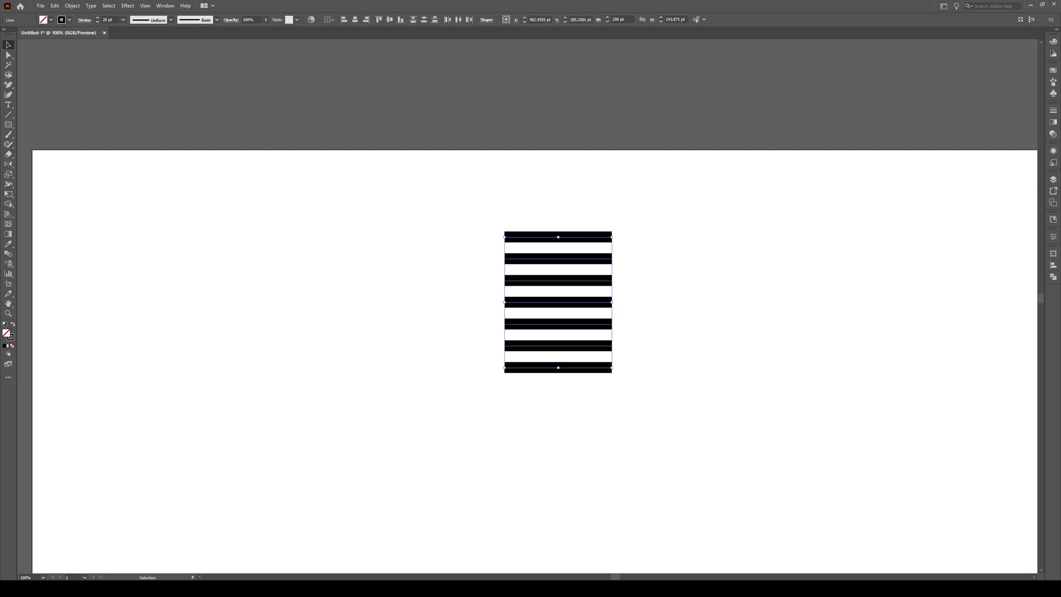
left_click(1053, 93)
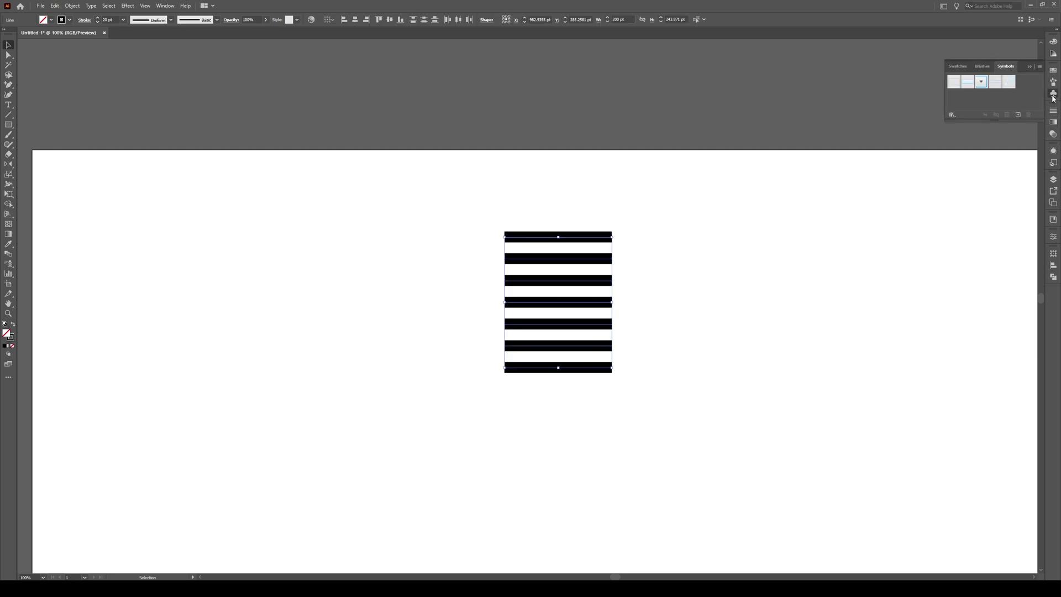
left_click_drag(558, 237, 1019, 87)
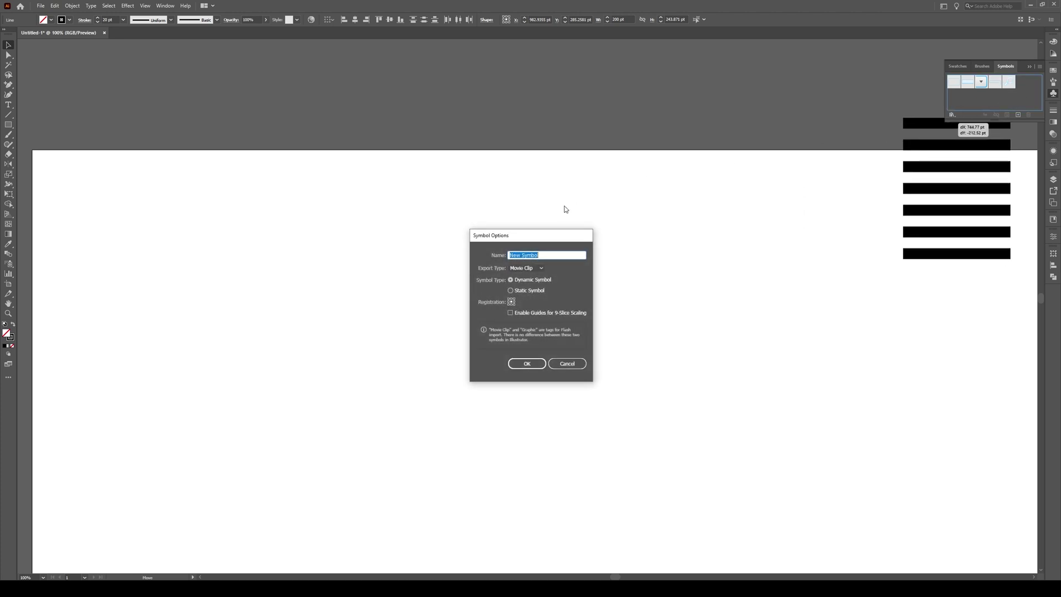
left_click(534, 367)
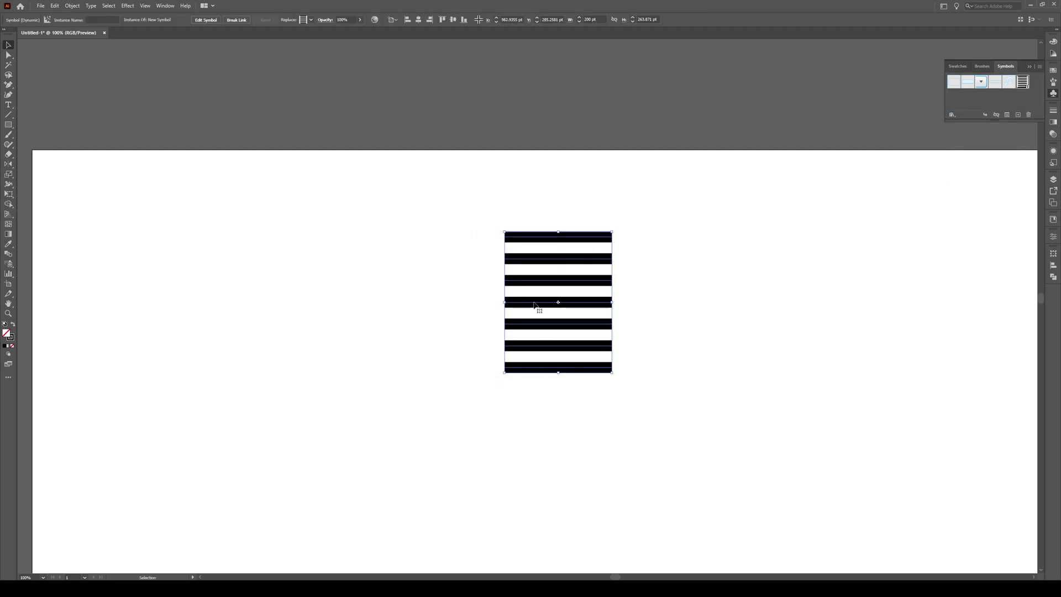
- Move the stripes instance to the right side of the artboard and deselect
mouse_move(557, 291)
left_mouse_down()
mouse_move(831, 290)
mouse_move(892, 279)
left_mouse_up()
left_click(562, 271)
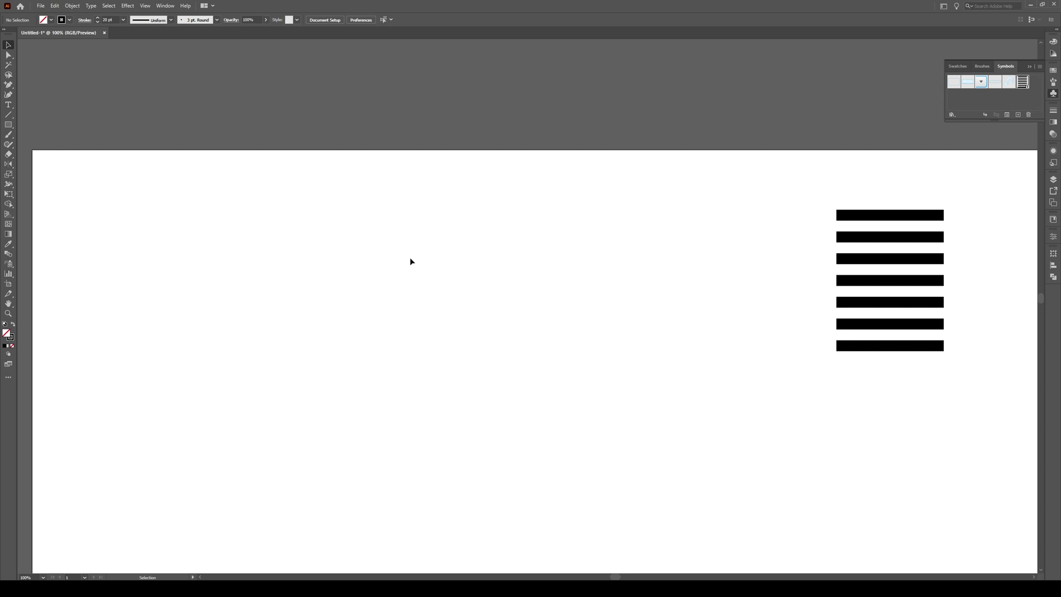
- Draw a small black circle left of the stripes and scale a large concentric copy around it
key("l")
left_click_drag(431, 333, 437, 338)
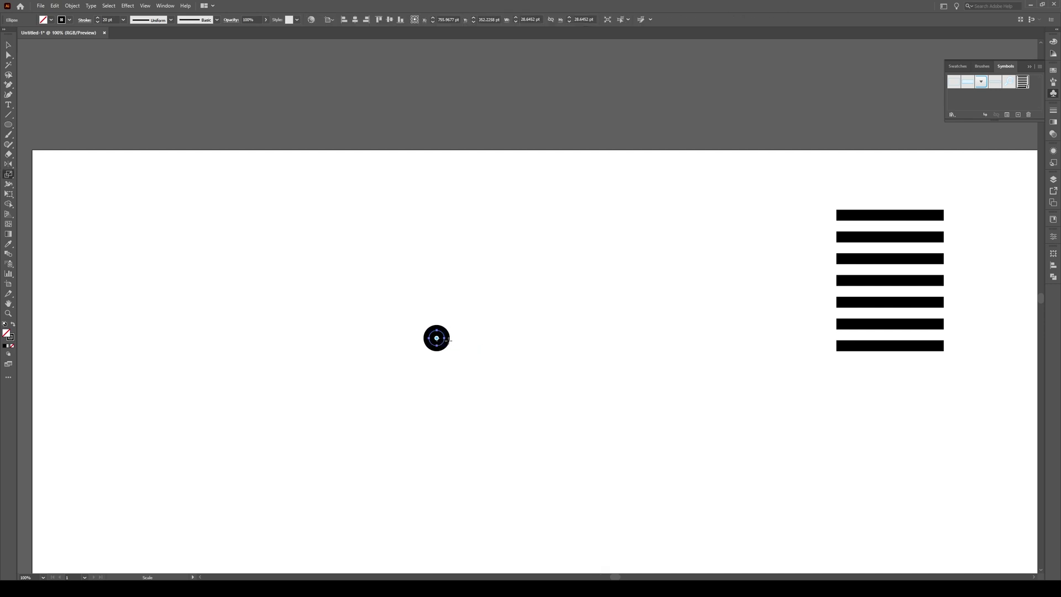
scroll(449, 340, "down", 1)
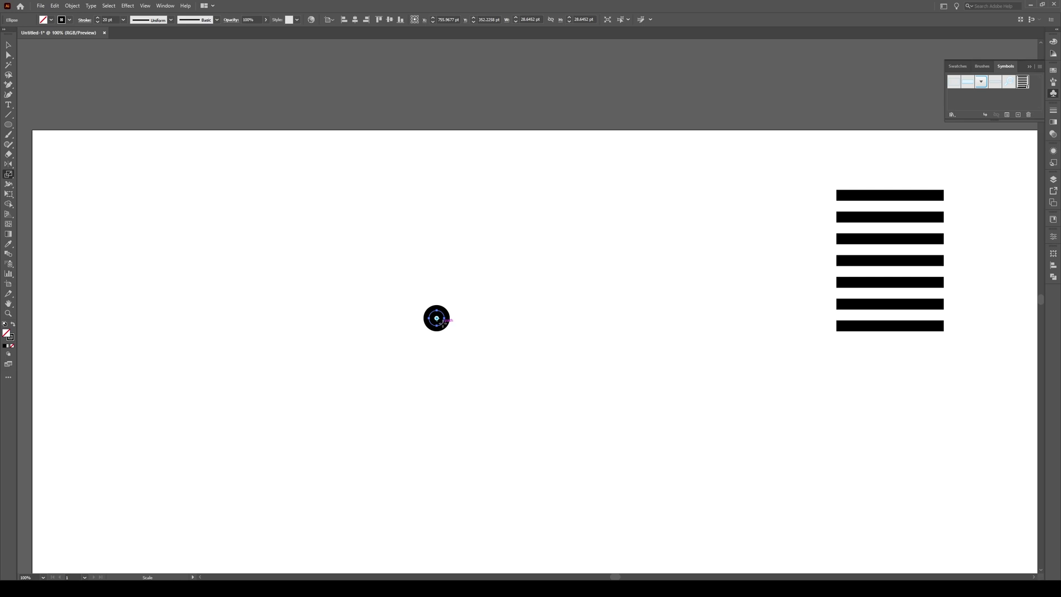
left_click_drag(444, 321, 461, 340)
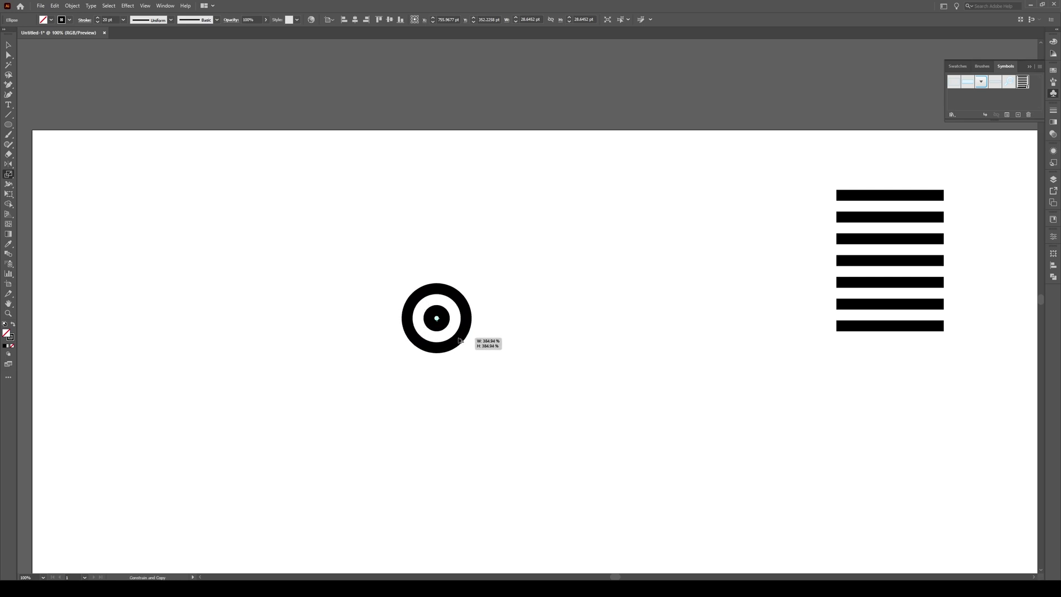
left_click_drag(461, 341, 508, 382)
- Select both circles and blend them with Object > Blend > Make
left_click(580, 299)
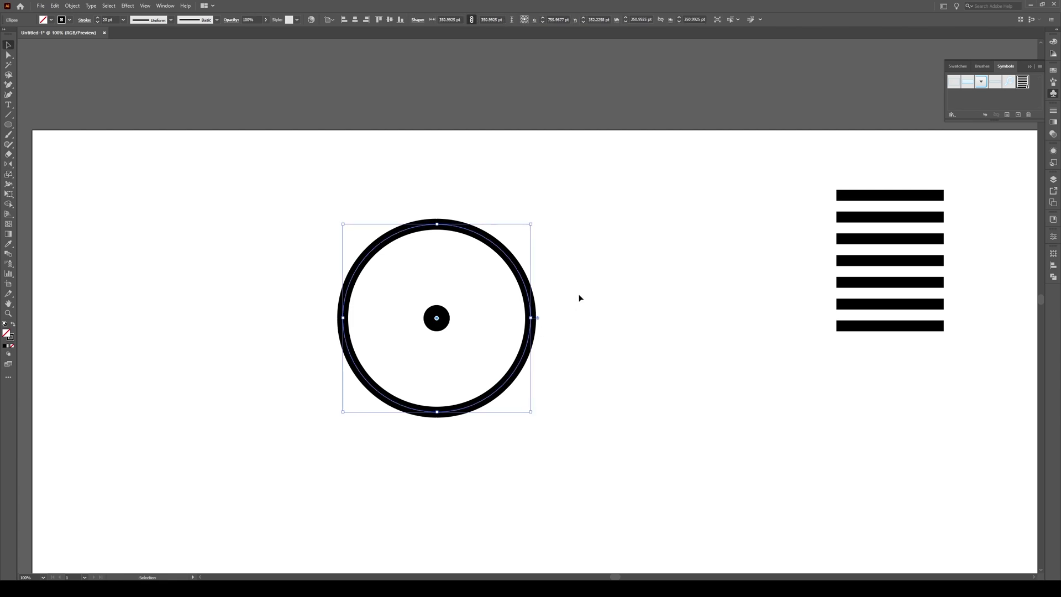
left_click_drag(557, 267, 320, 399)
left_click(73, 6)
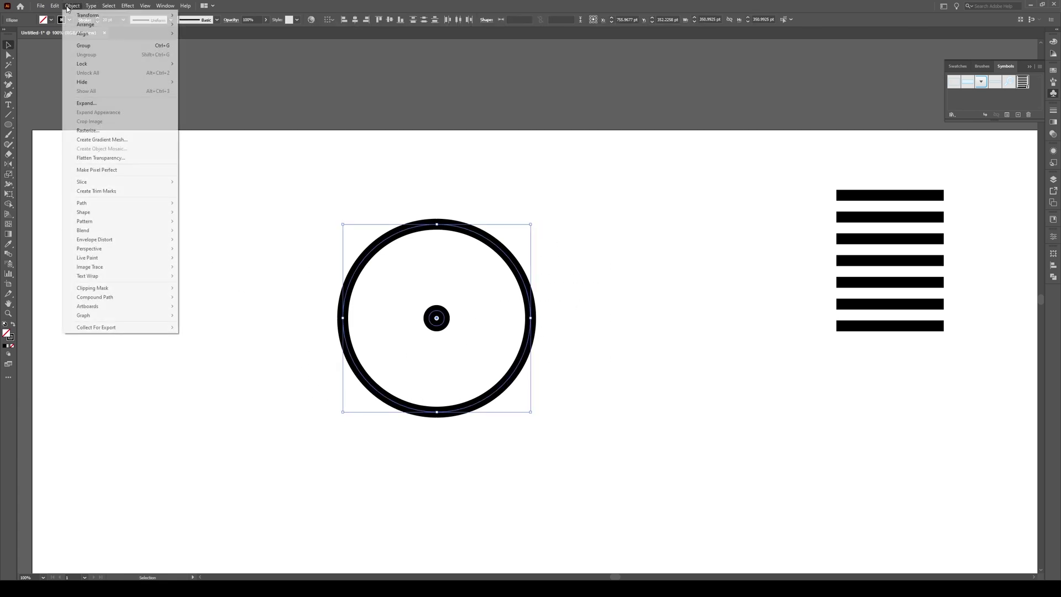
mouse_move(121, 230)
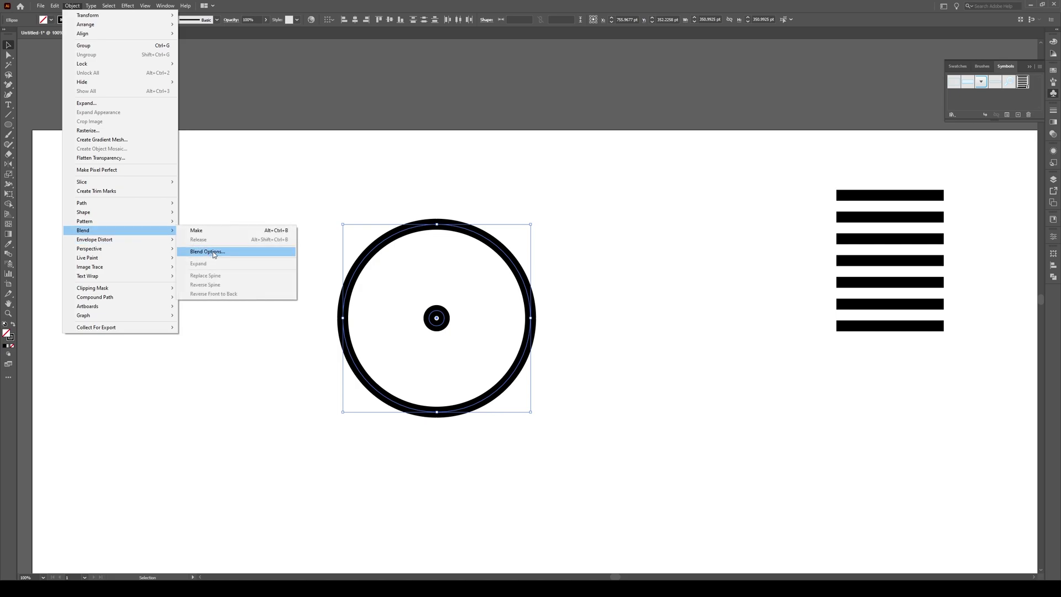
left_click(202, 232)
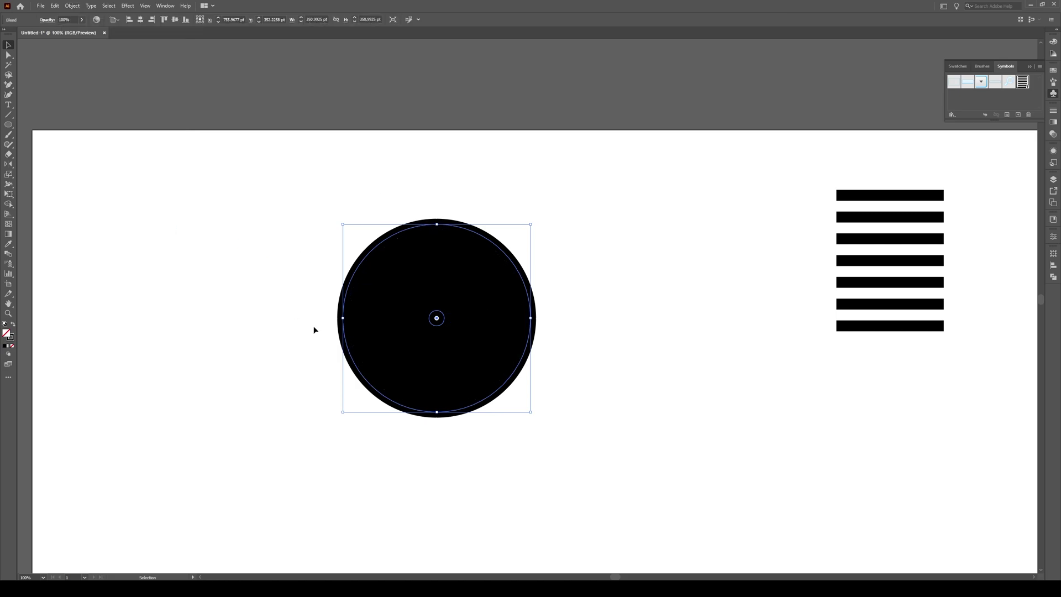
- Set Blend Options to Specified Distance 60 pt for evenly spaced concentric rings
left_click(73, 5)
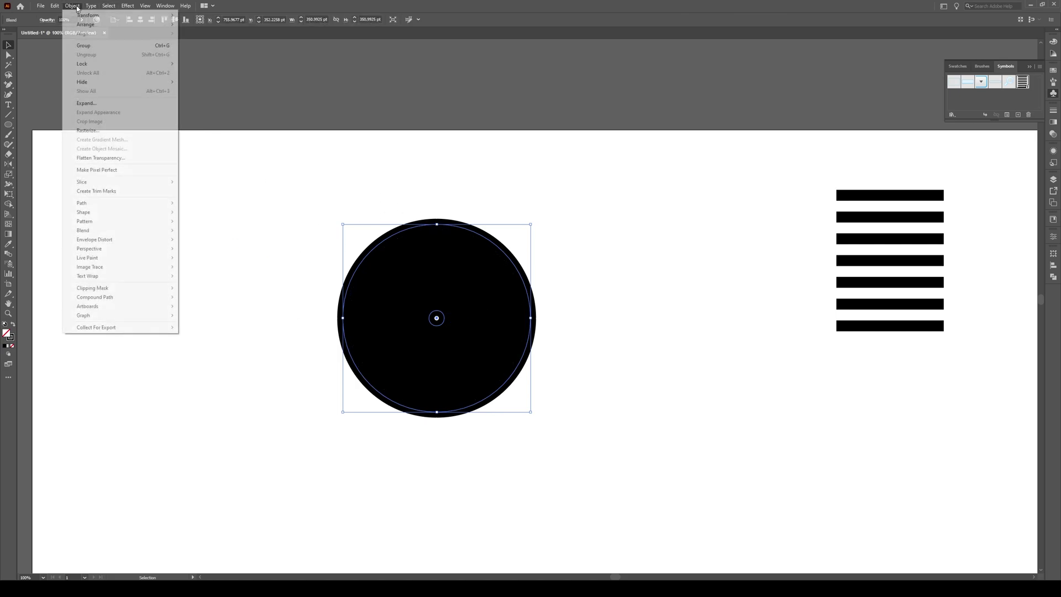
mouse_move(83, 230)
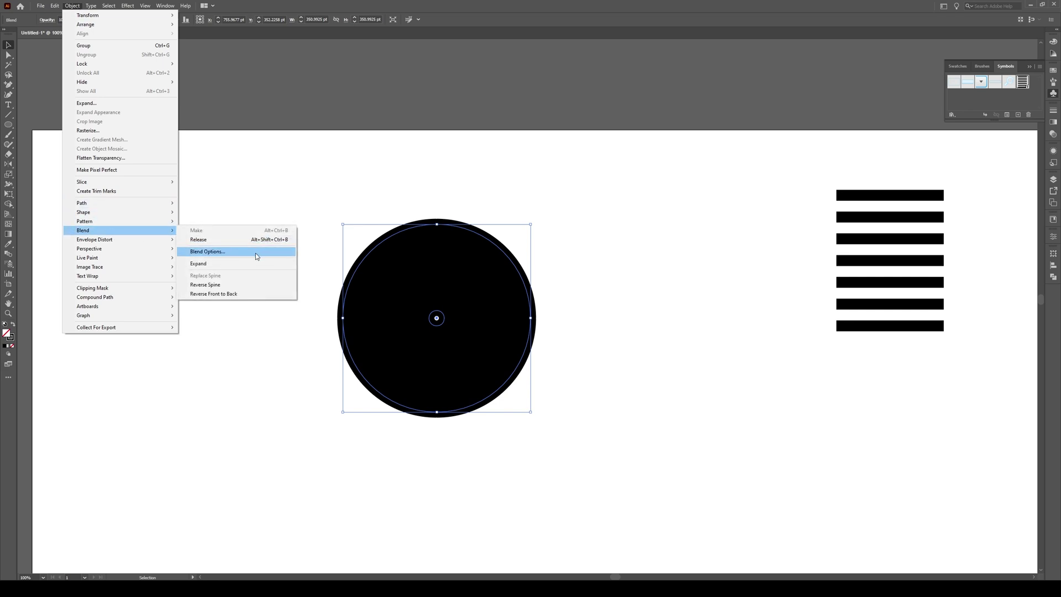
left_click(255, 253)
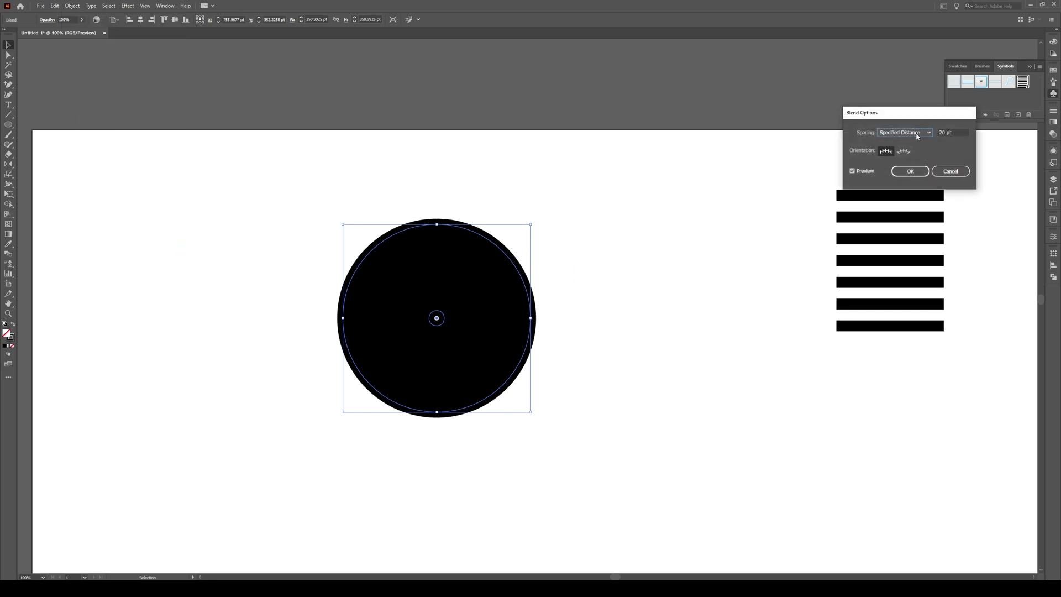
left_click(904, 132)
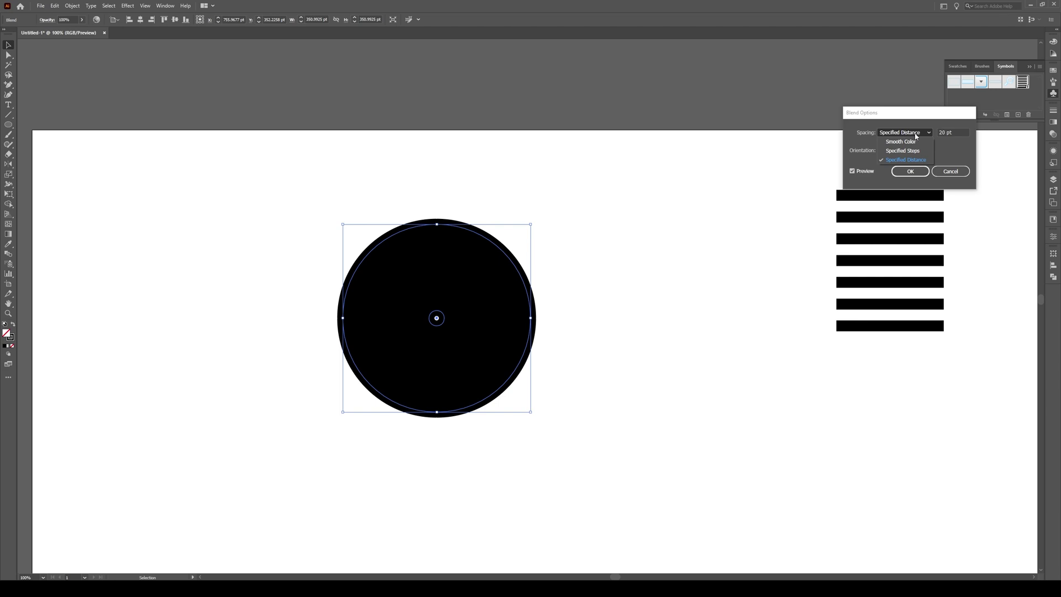
left_click(905, 159)
left_click(954, 133)
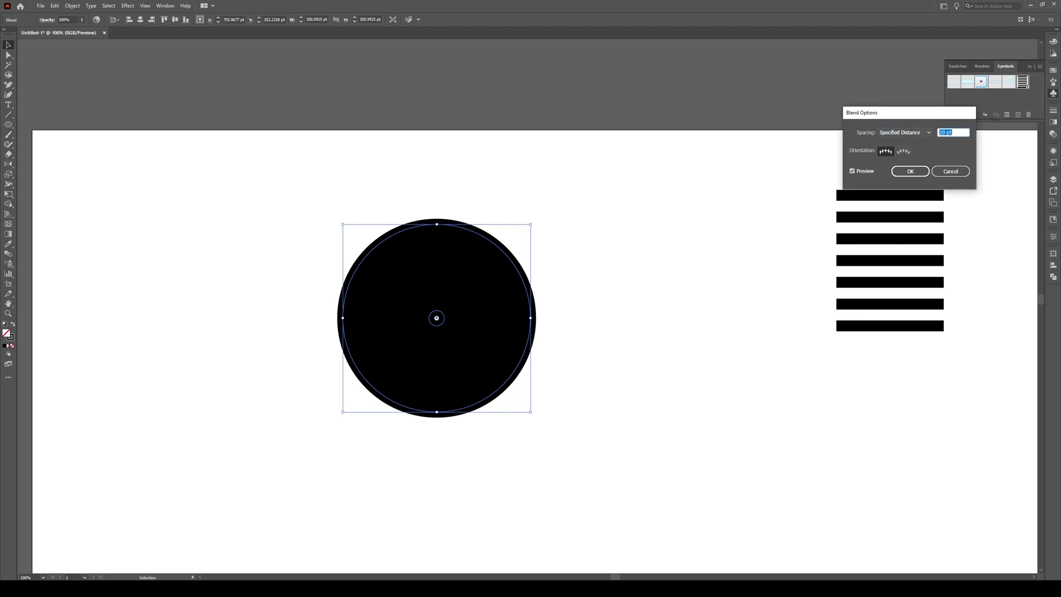
type("60")
left_click(912, 133)
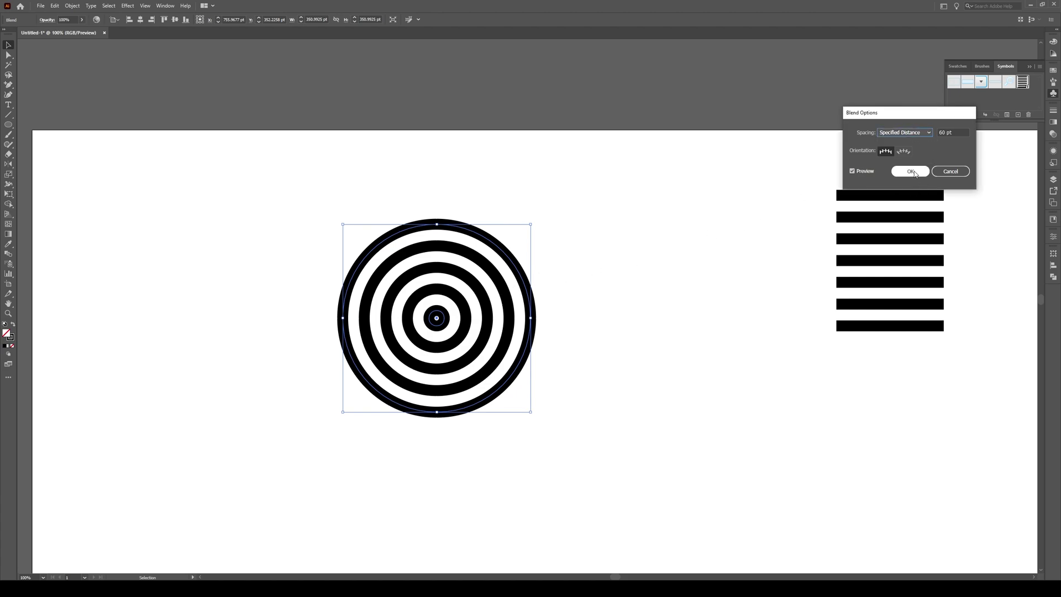
left_click(912, 171)
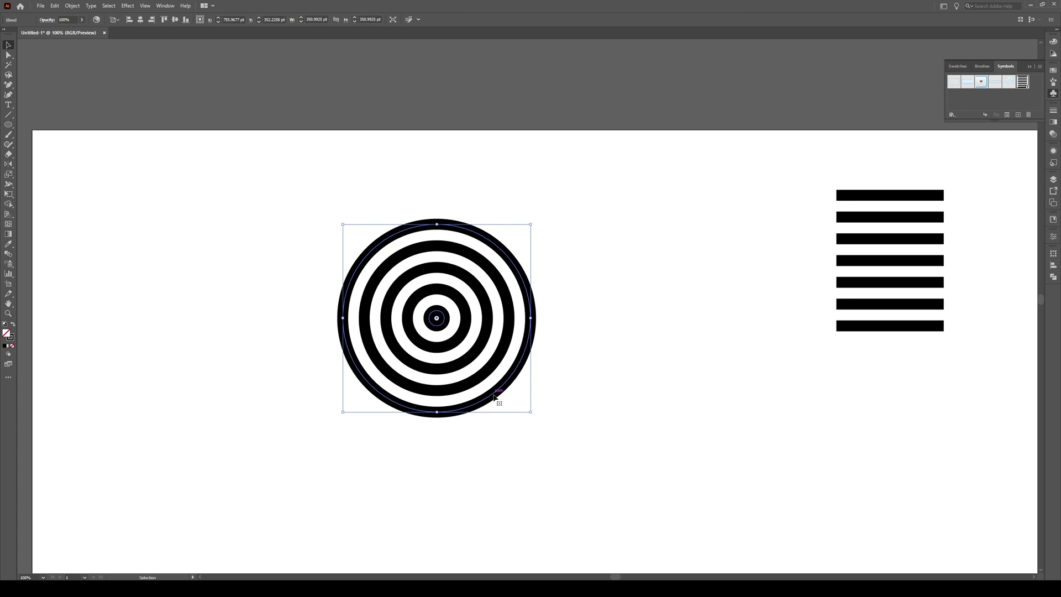
- Scale the concentric ring blend down slightly around its centre so fewer rings show
left_click(533, 390)
key("s")
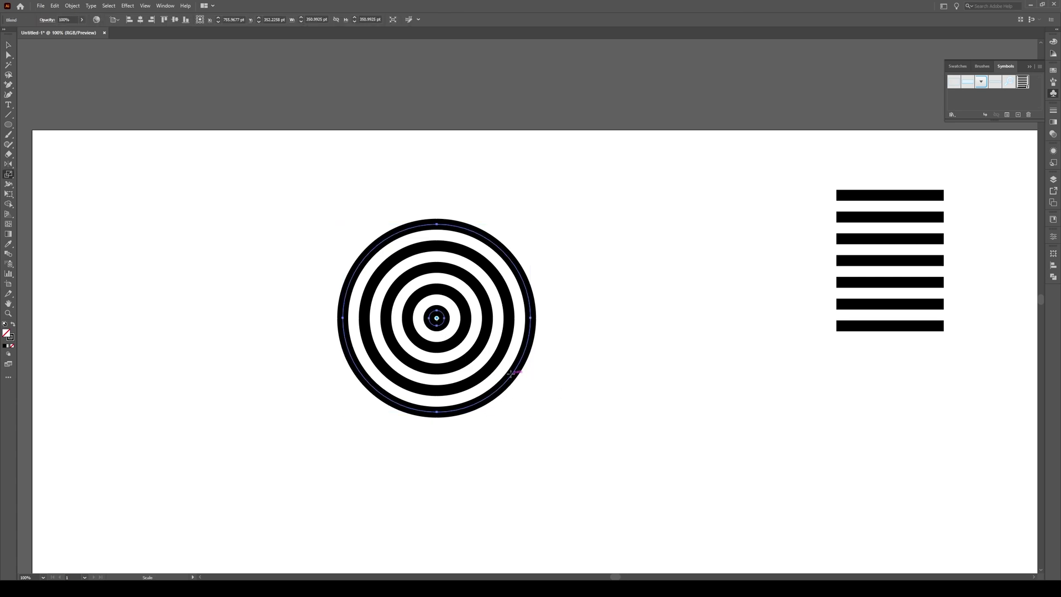
left_click_drag(513, 377, 507, 374)
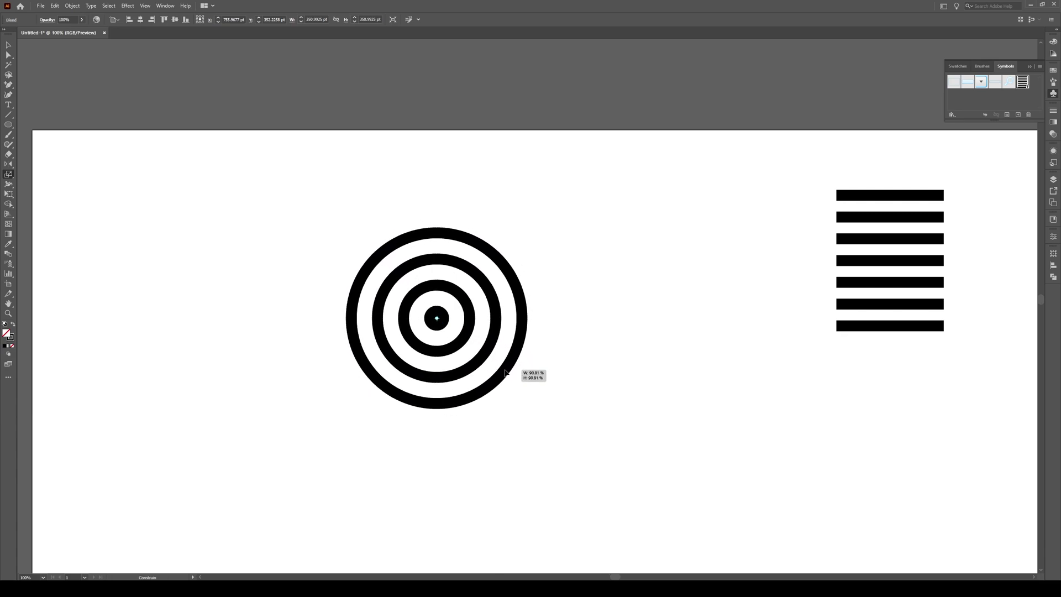
left_click_drag(506, 373, 507, 374)
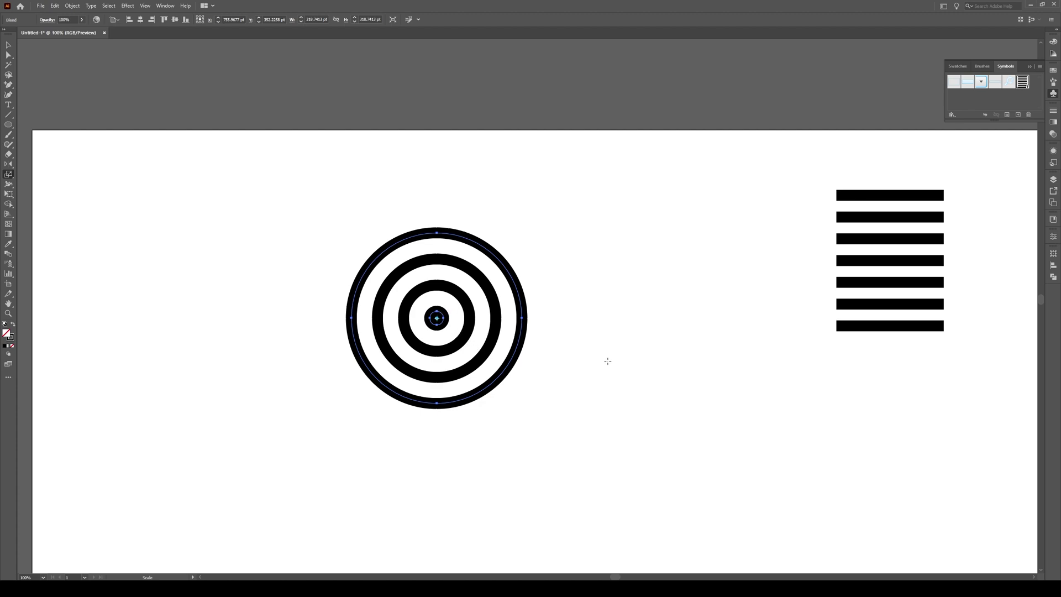
key("v")
left_click(541, 316)
- Expand the ring blend and save it as a second symbol in the Symbols panel
left_click(516, 259)
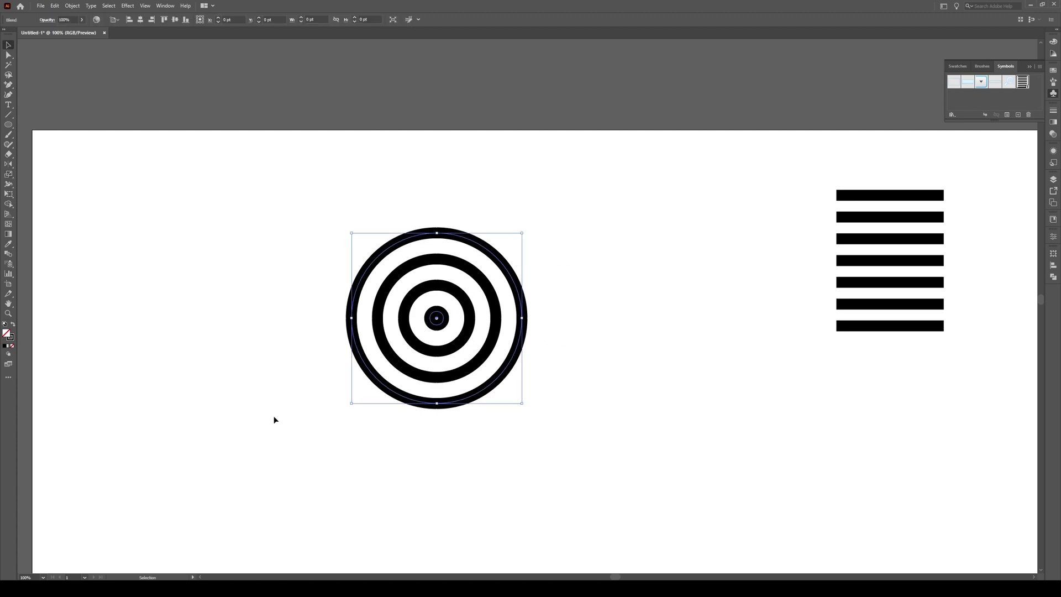
left_click(72, 6)
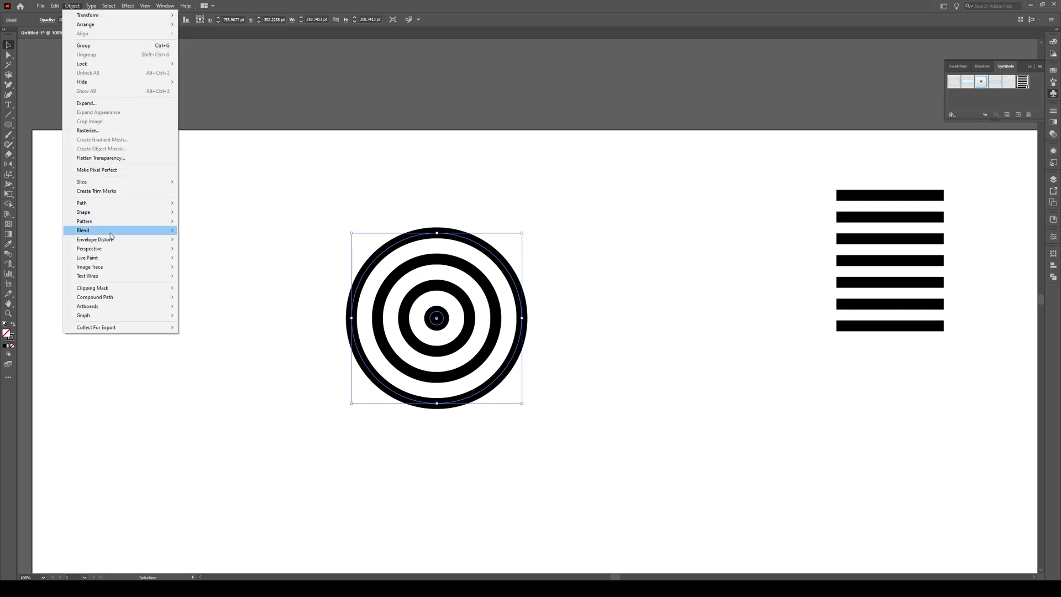
mouse_move(84, 230)
left_click(245, 266)
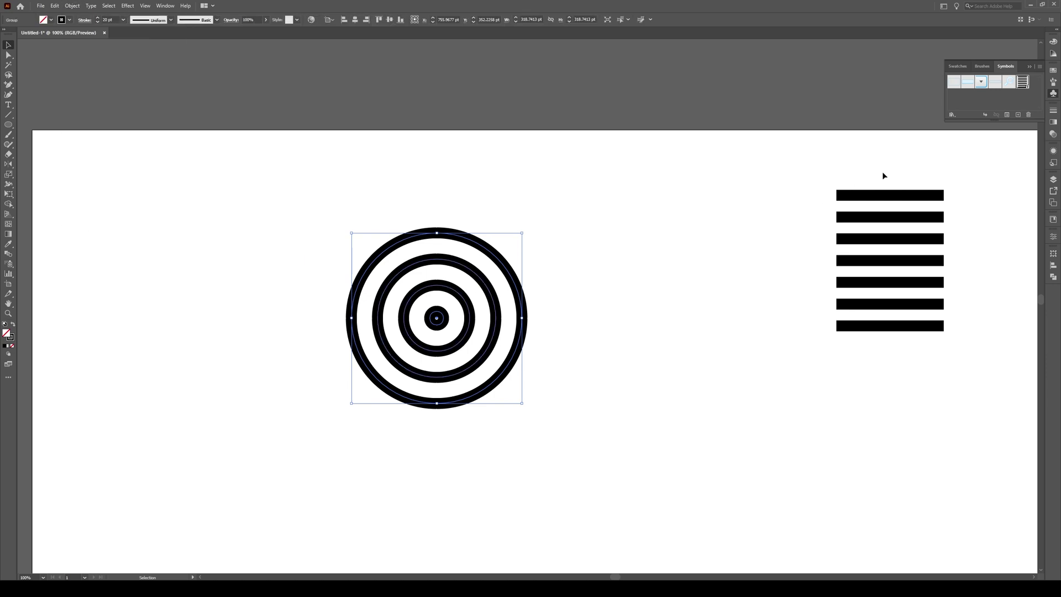
left_click_drag(470, 302, 1037, 88)
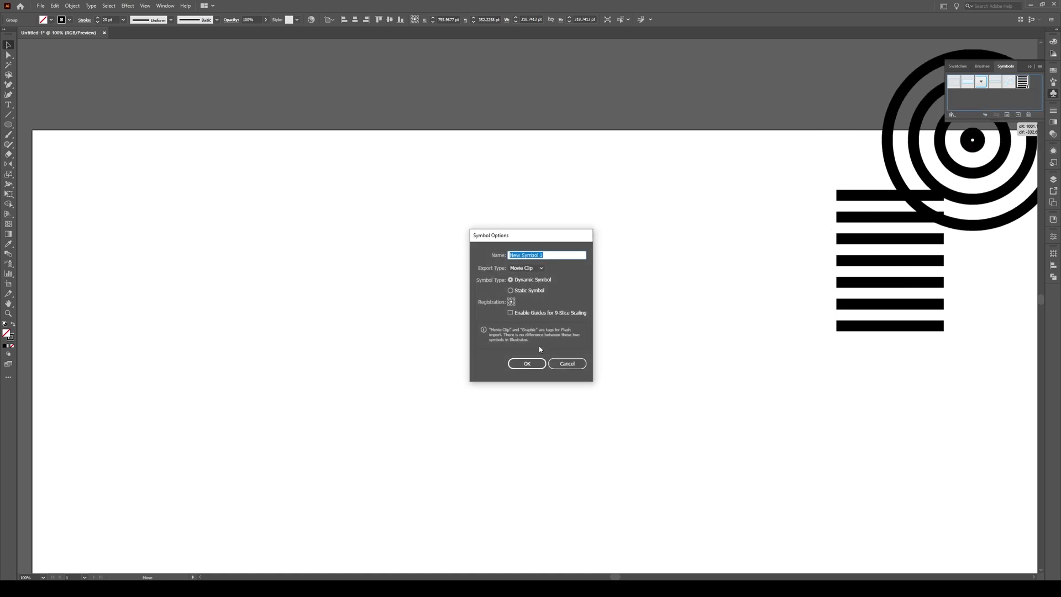
left_click(527, 366)
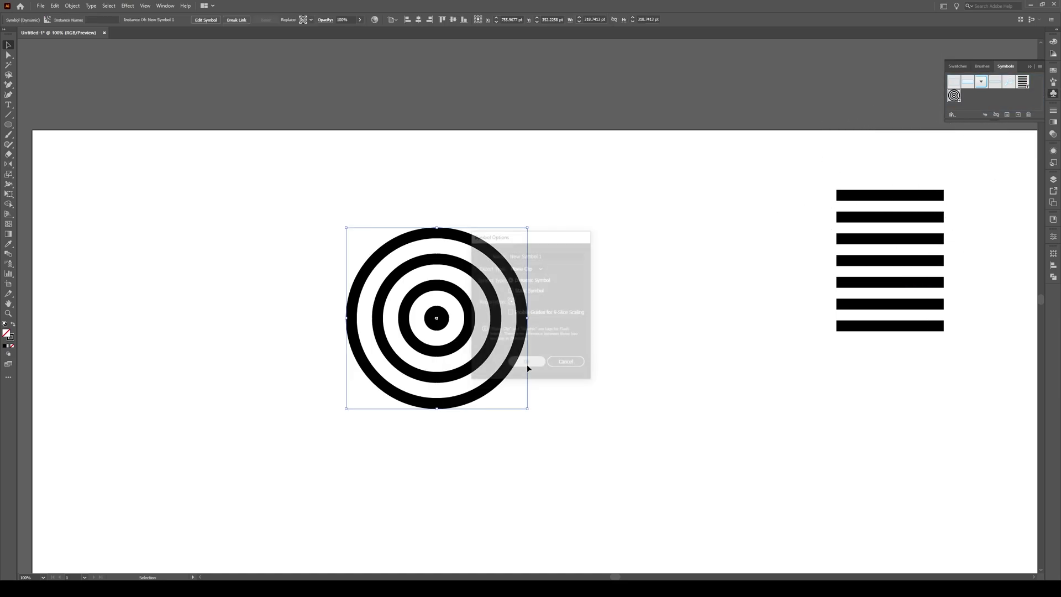
- Zoom to the whole artboard and move the rings symbol below the stripes
key("ctrl+0")
left_click_drag(471, 319, 628, 357)
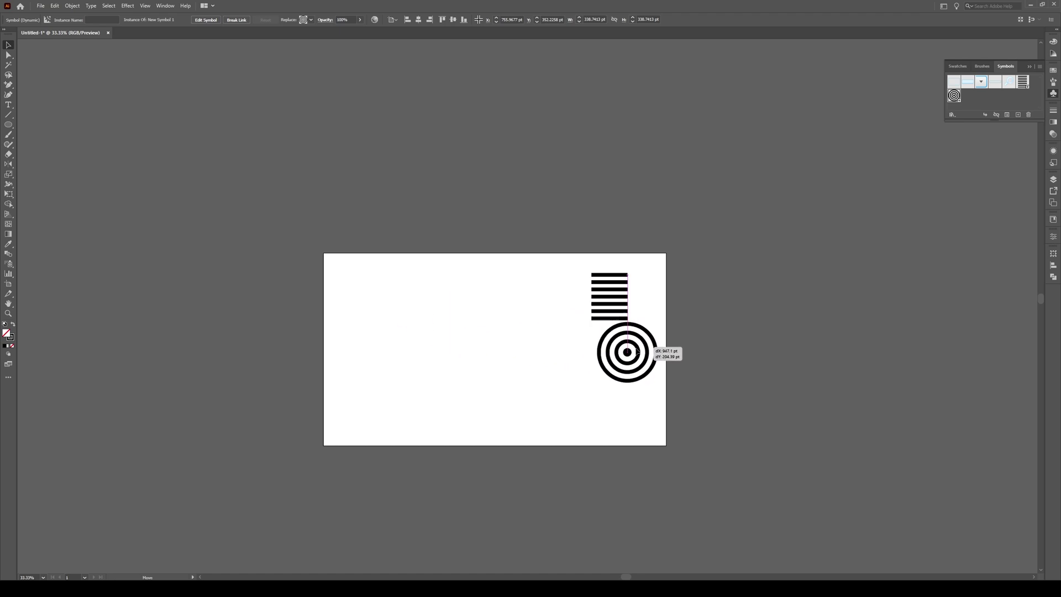
- Create a 50 by 200 pt rectangle at the artboard centre with the Rectangle tool
left_click(457, 317)
key("ctrl+0")
key("ctrl+1")
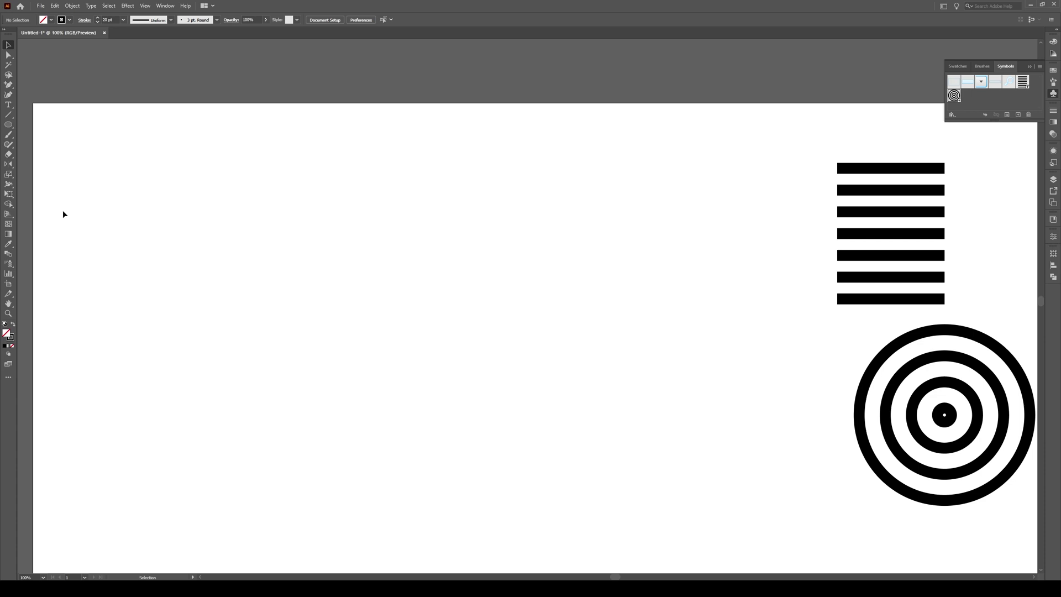
left_click(11, 126)
left_click(413, 270)
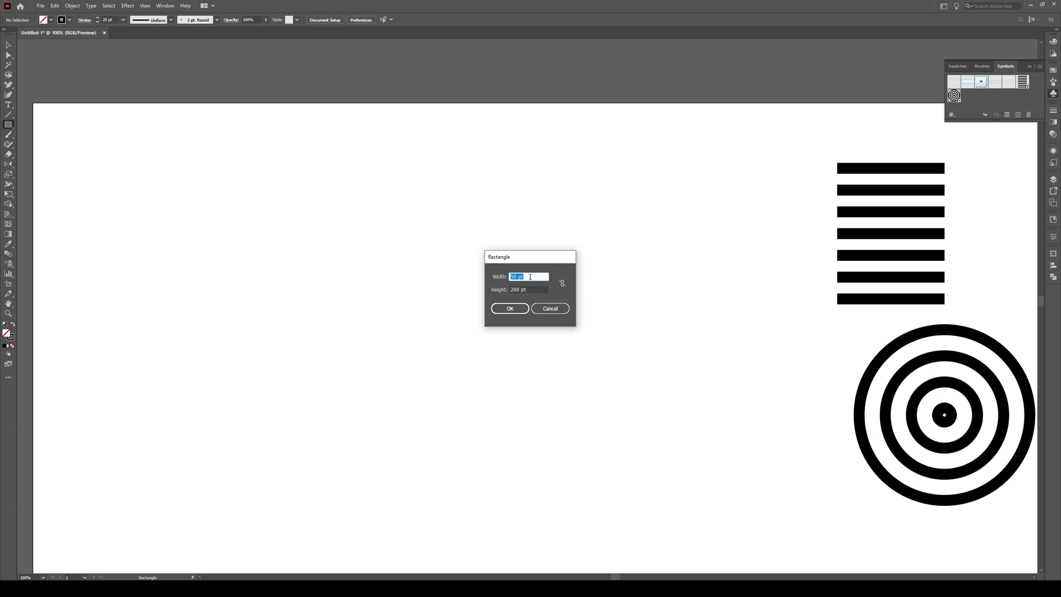
left_click(520, 311)
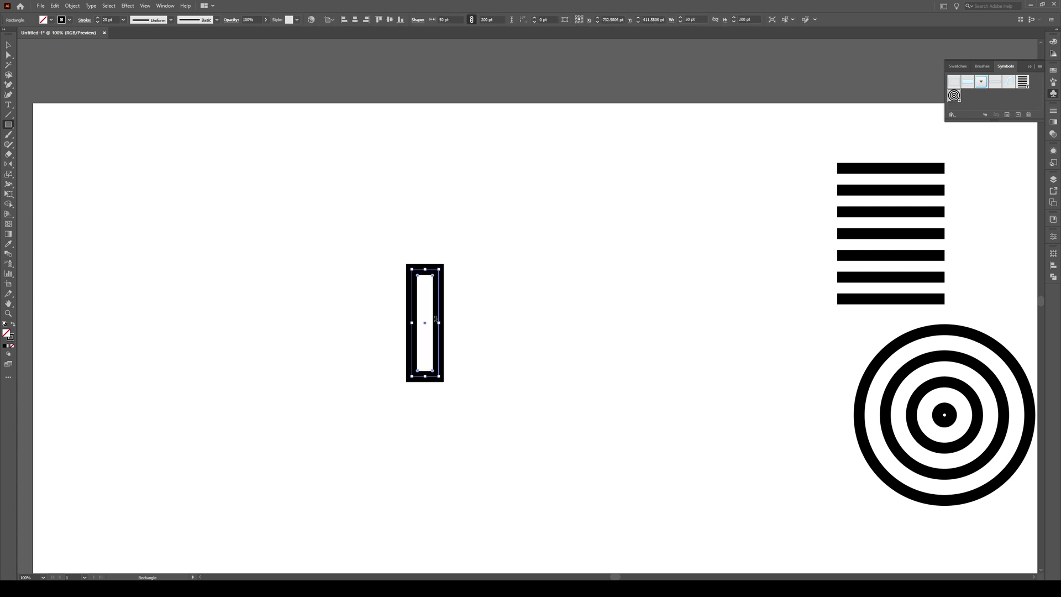
- Swap to a solid fill with no stroke and set the fill to pink in the Color Picker
left_click(12, 326)
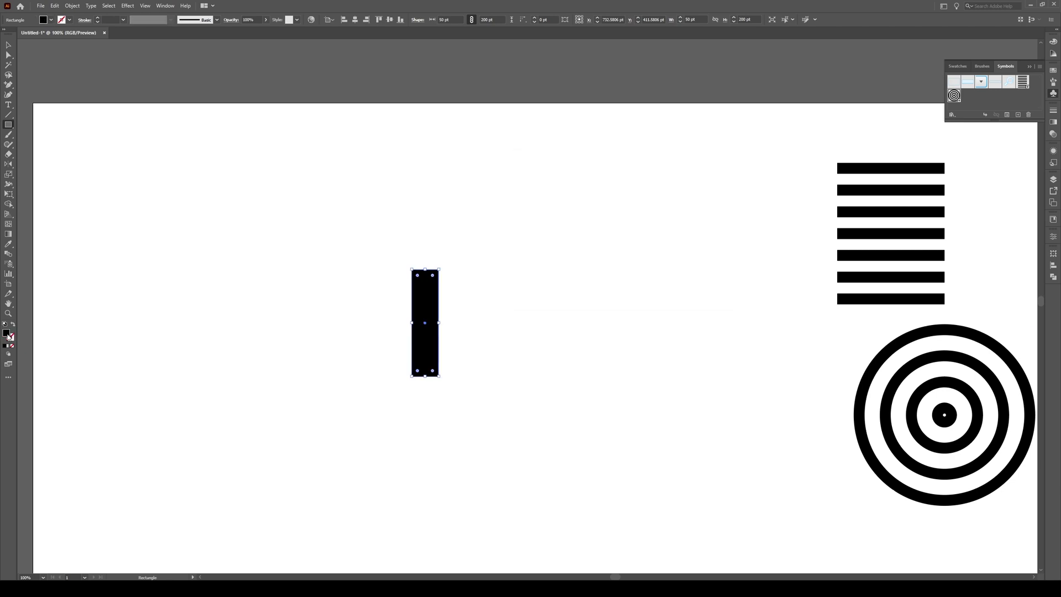
double_click(10, 335)
left_click(551, 196)
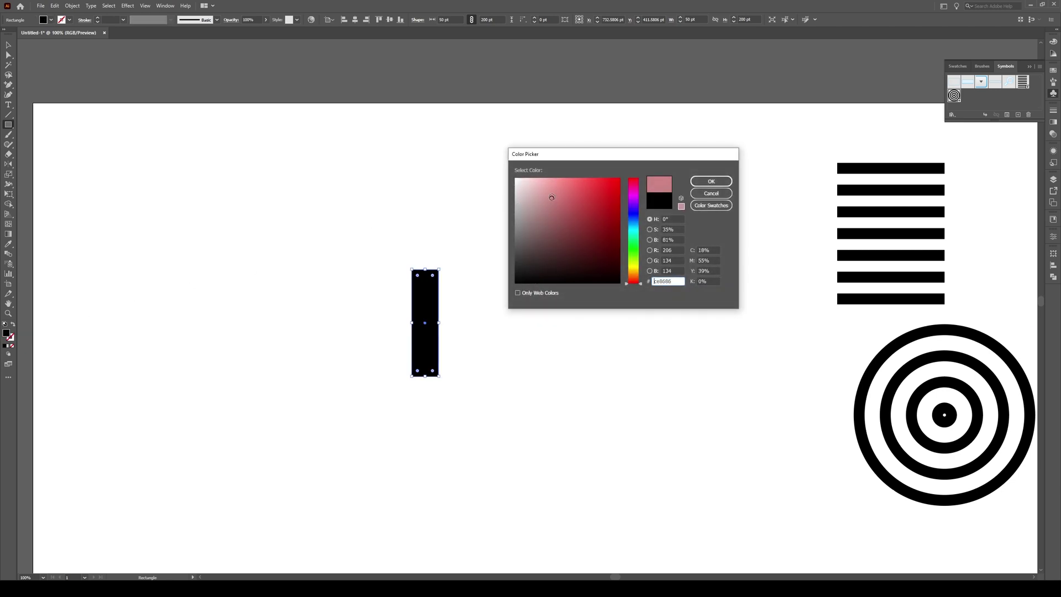
left_click(710, 181)
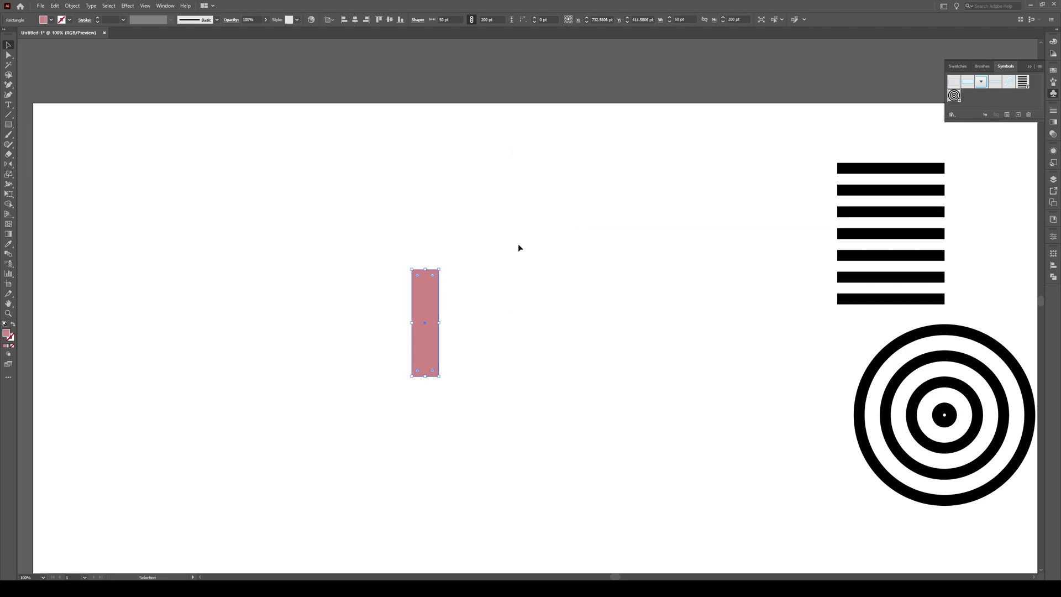
left_click(285, 326)
key("ctrl+equal")
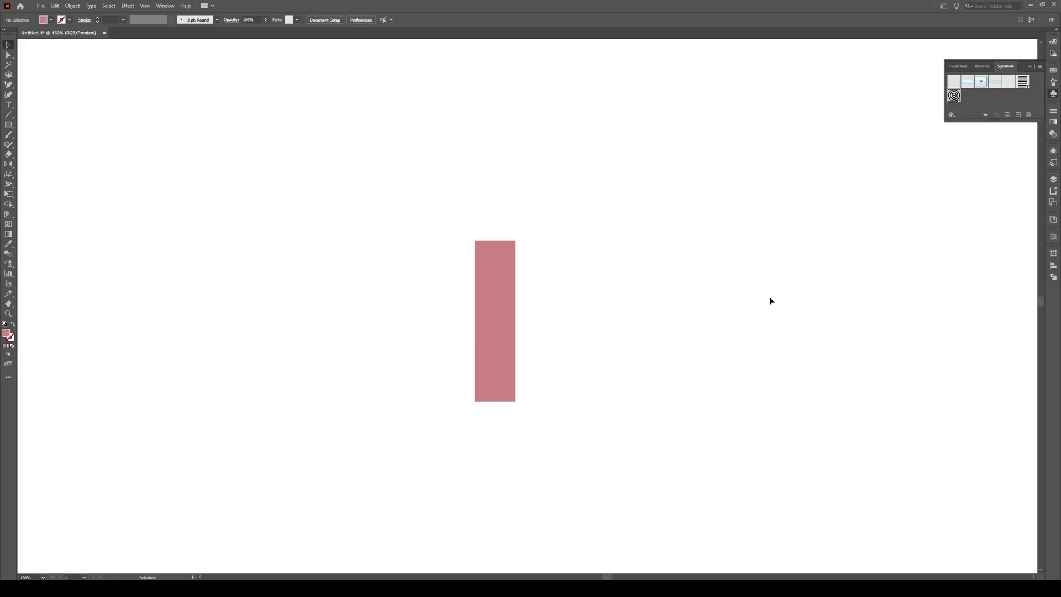
left_click(494, 293)
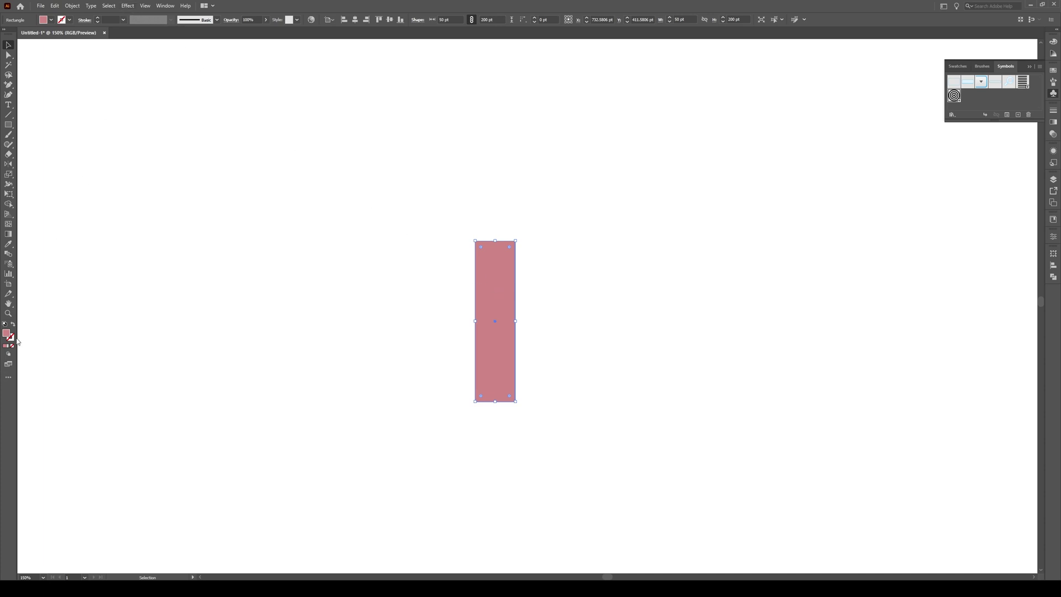
- Apply Effect > 3D > Revolve with X rotation -21° and Y rotation 0°
left_click(128, 6)
mouse_move(166, 53)
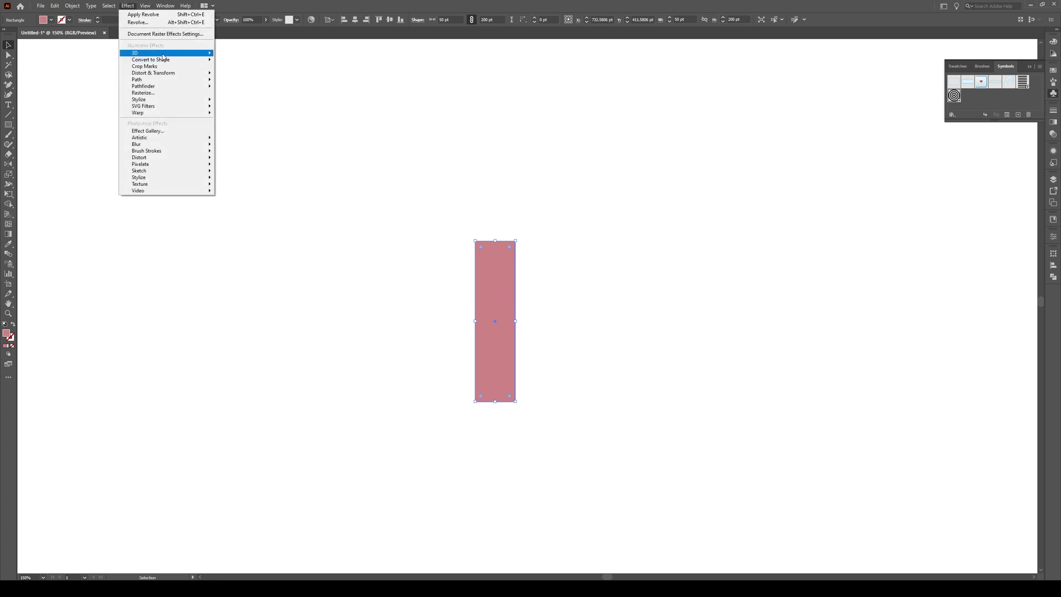
left_click(237, 63)
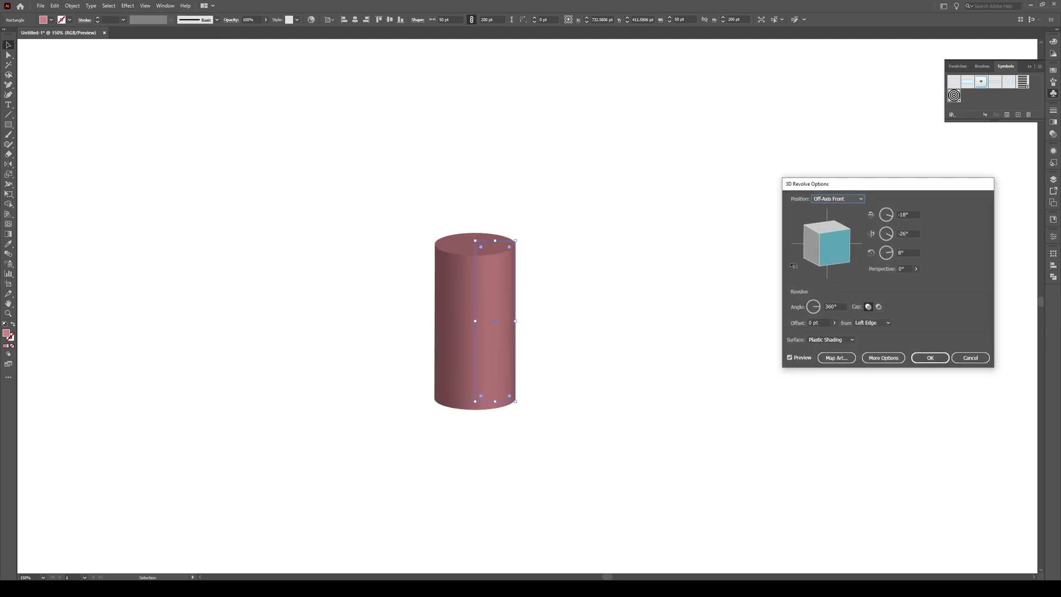
double_click(906, 233)
type("0")
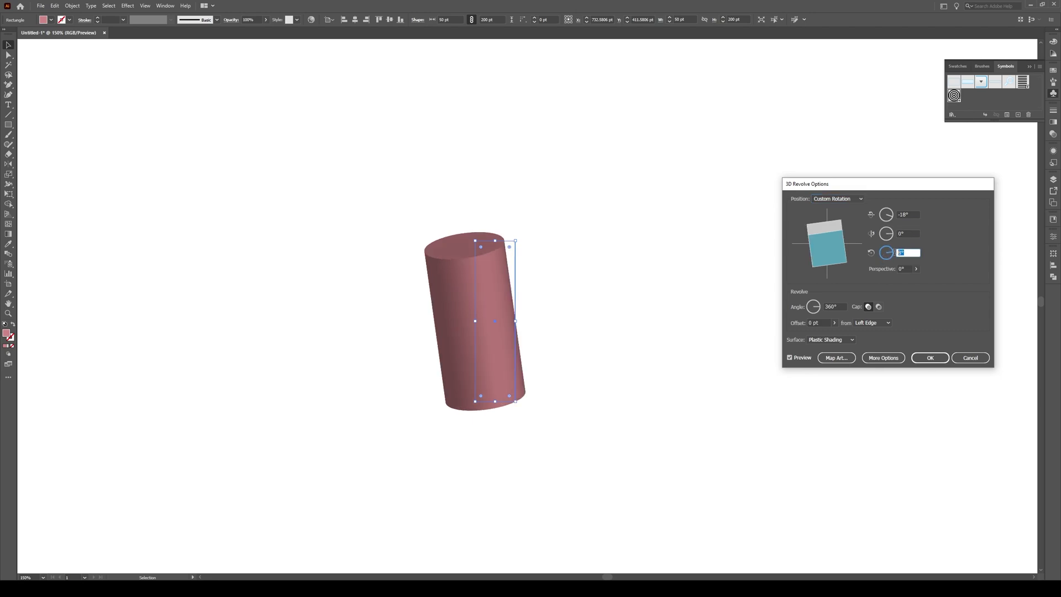
double_click(908, 214)
left_click_drag(918, 214, 892, 217)
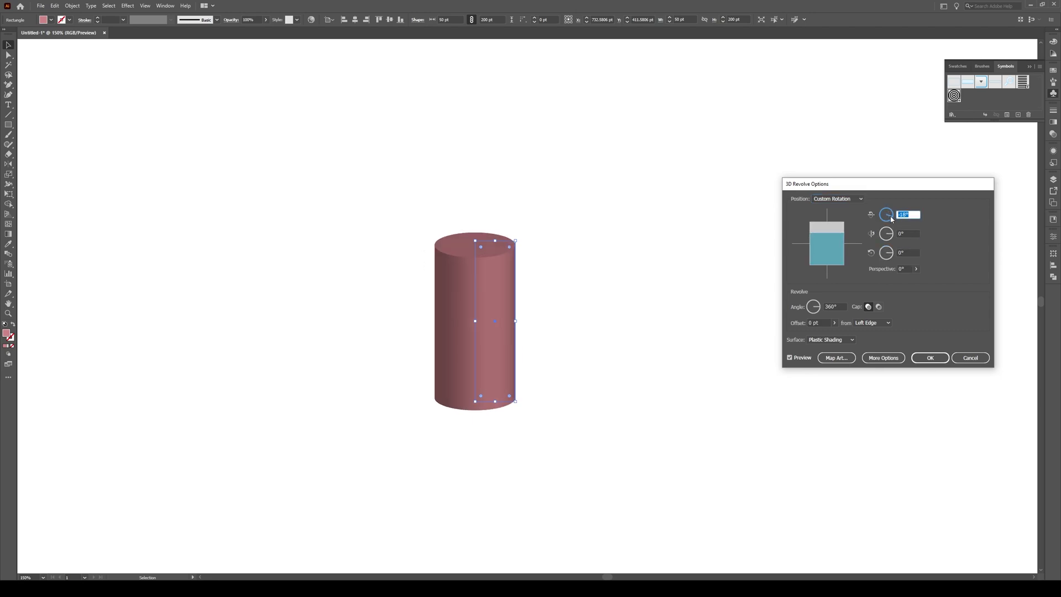
type("-21")
key("Tab")
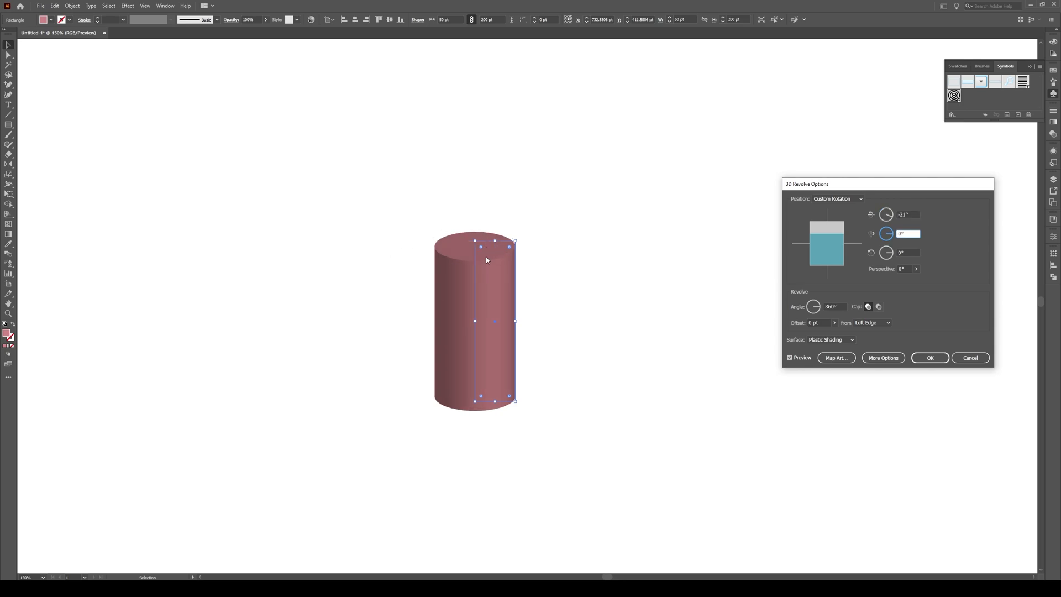
- Set the revolve offset to 50 pt from the left edge to hollow the cylinder
left_click(813, 323)
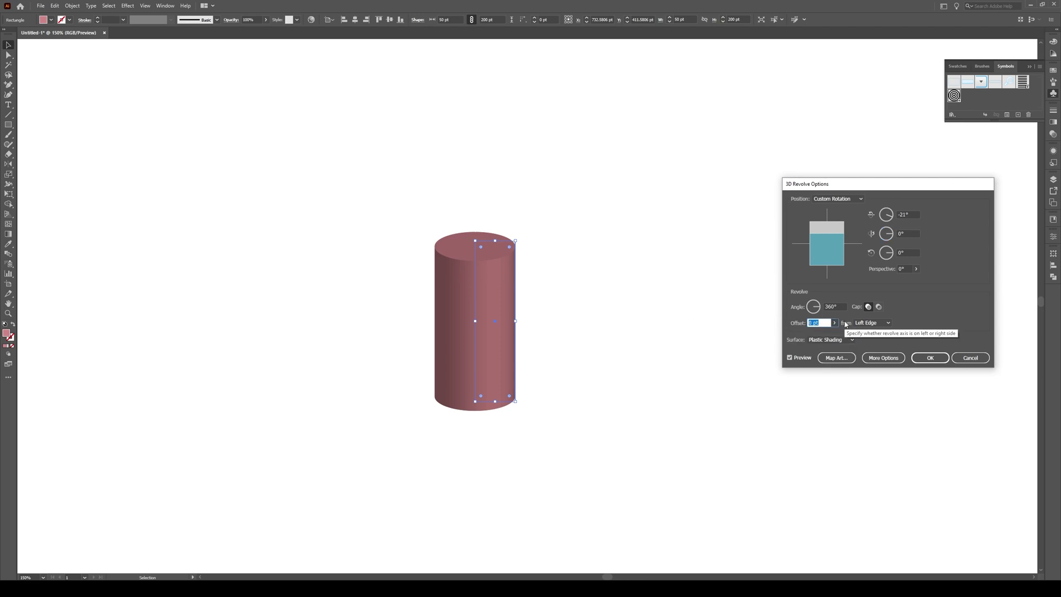
type("50")
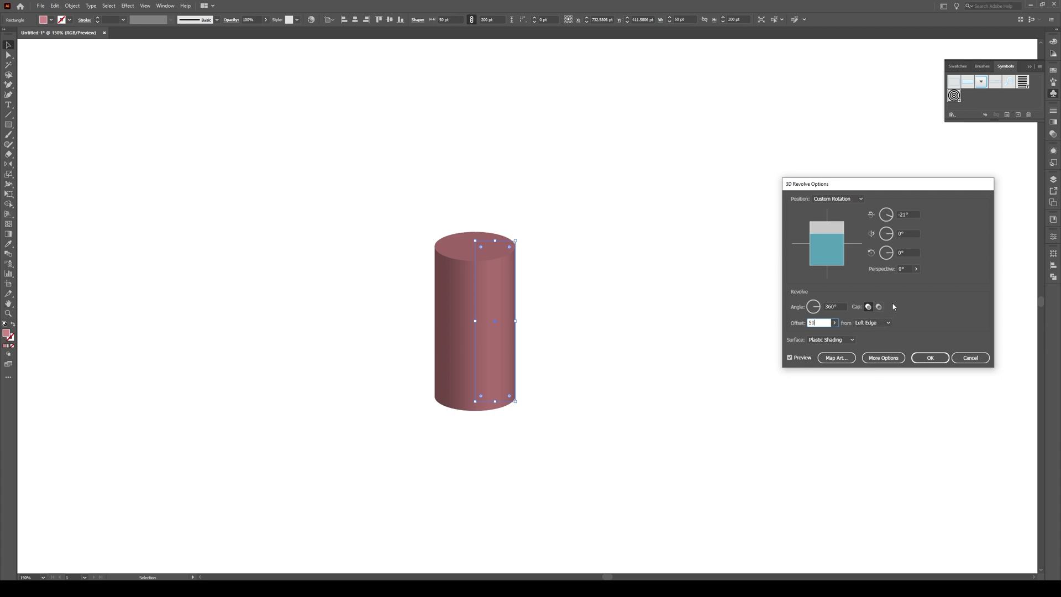
left_click(836, 306)
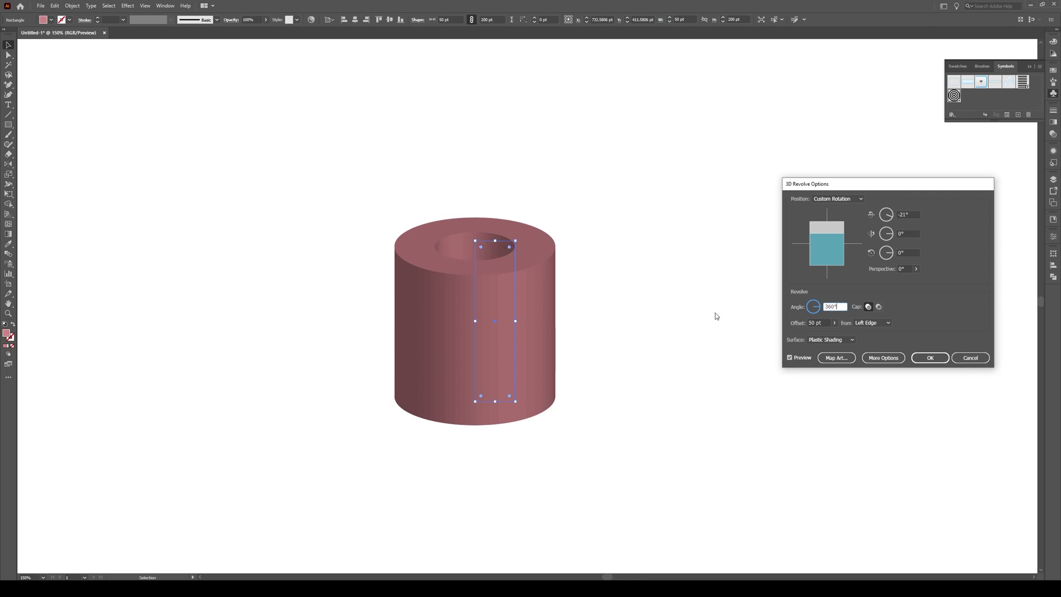
- In Map Art, map the stripes symbol onto surface 1 and scale it to fit
left_click(837, 359)
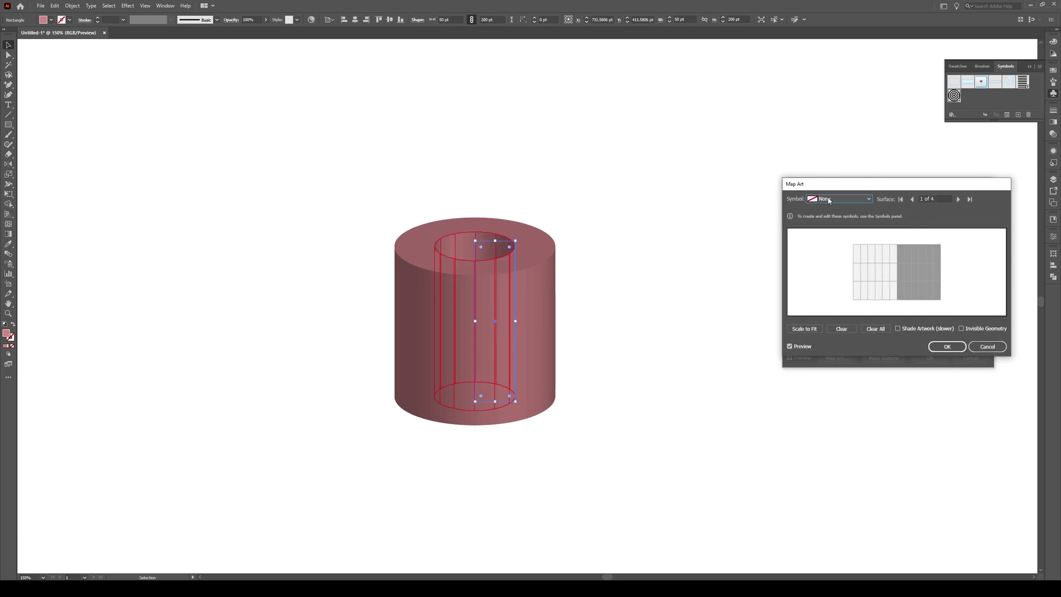
left_click(958, 200)
left_click(913, 199)
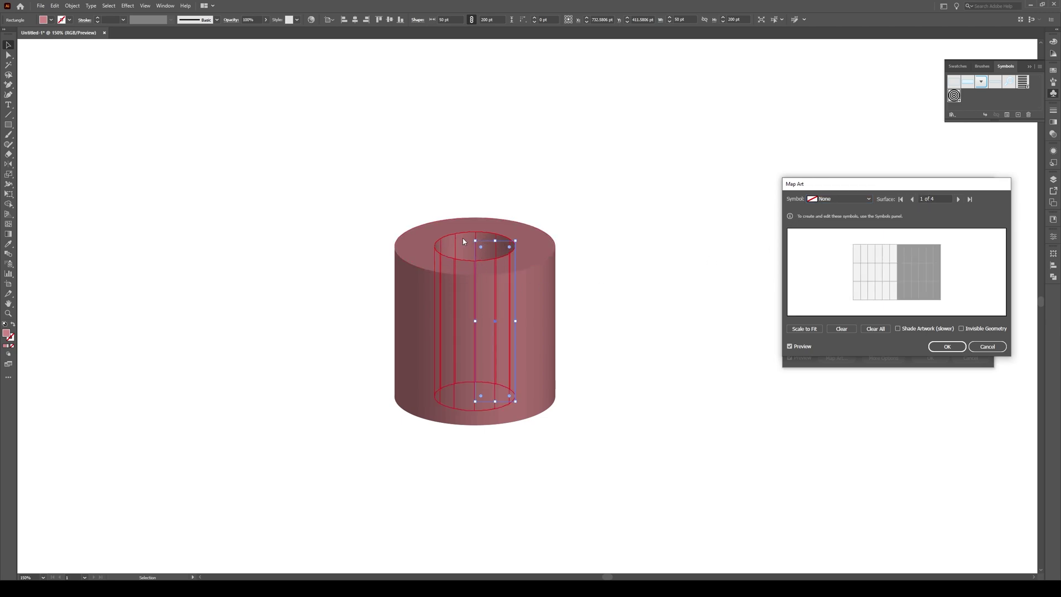
left_click(840, 199)
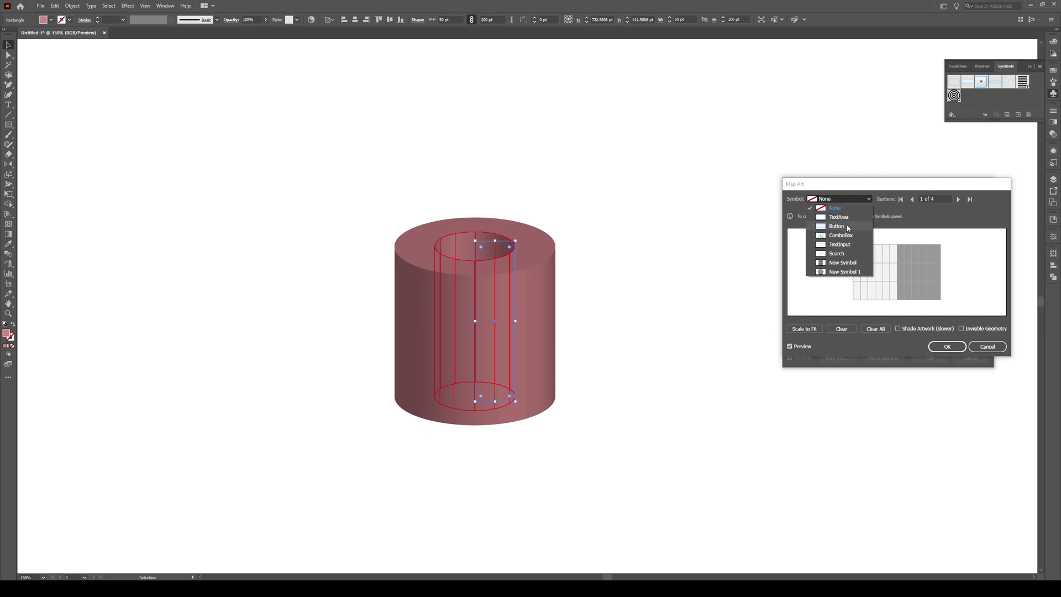
left_click(838, 264)
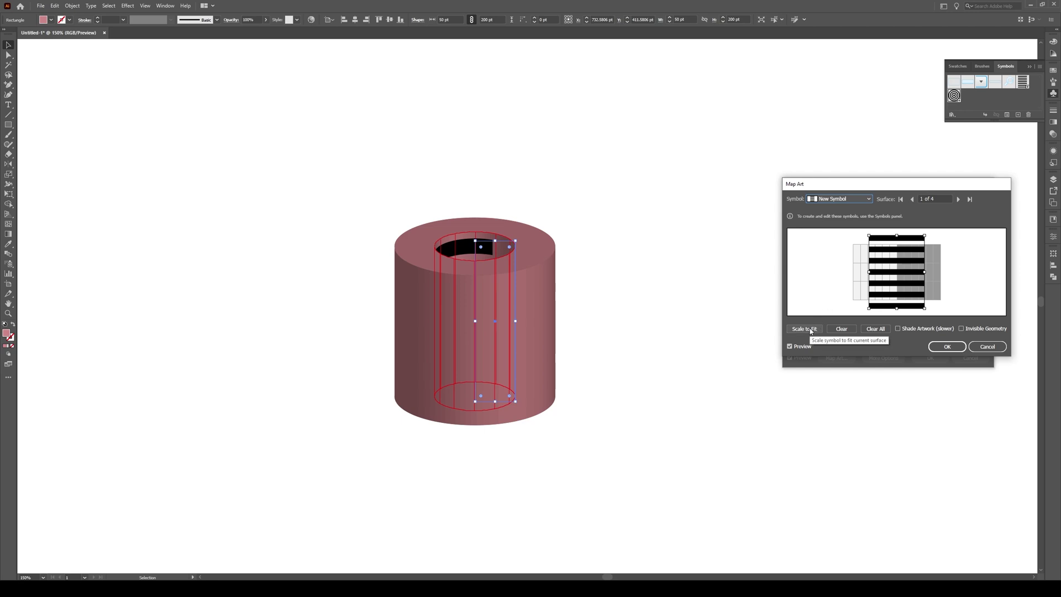
left_click(809, 329)
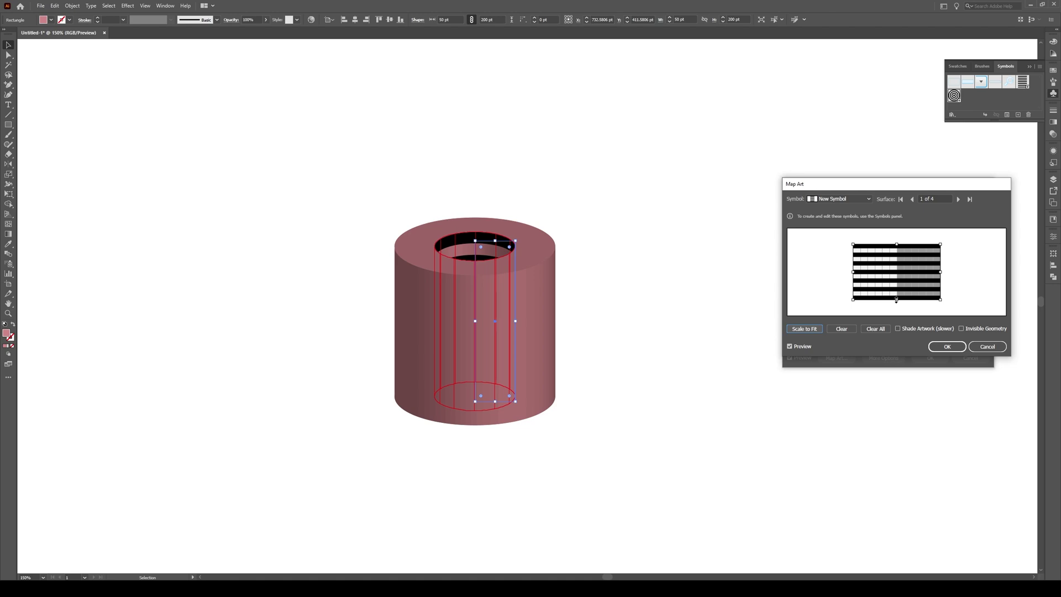
- Adjust the stripes artwork's bounding box handles so it covers the surface
left_click_drag(896, 302, 896, 298)
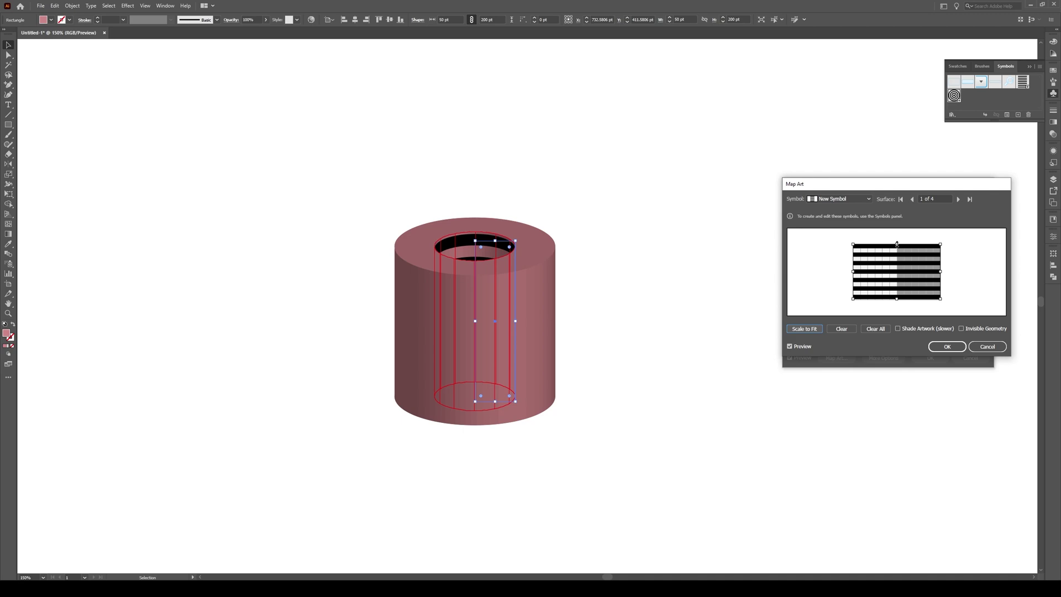
left_click_drag(897, 243, 898, 257)
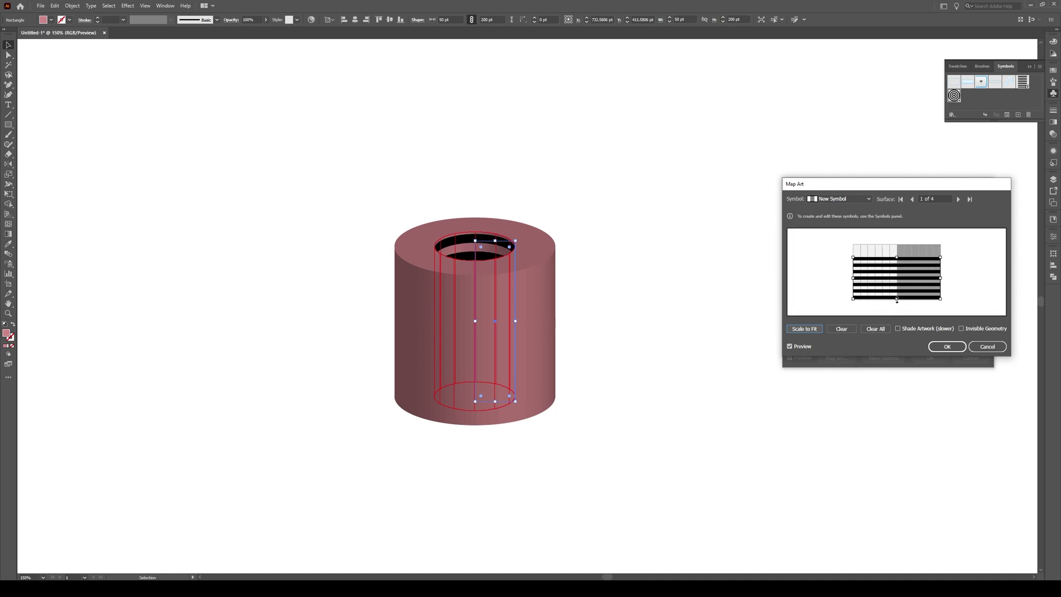
left_click_drag(897, 300, 893, 299)
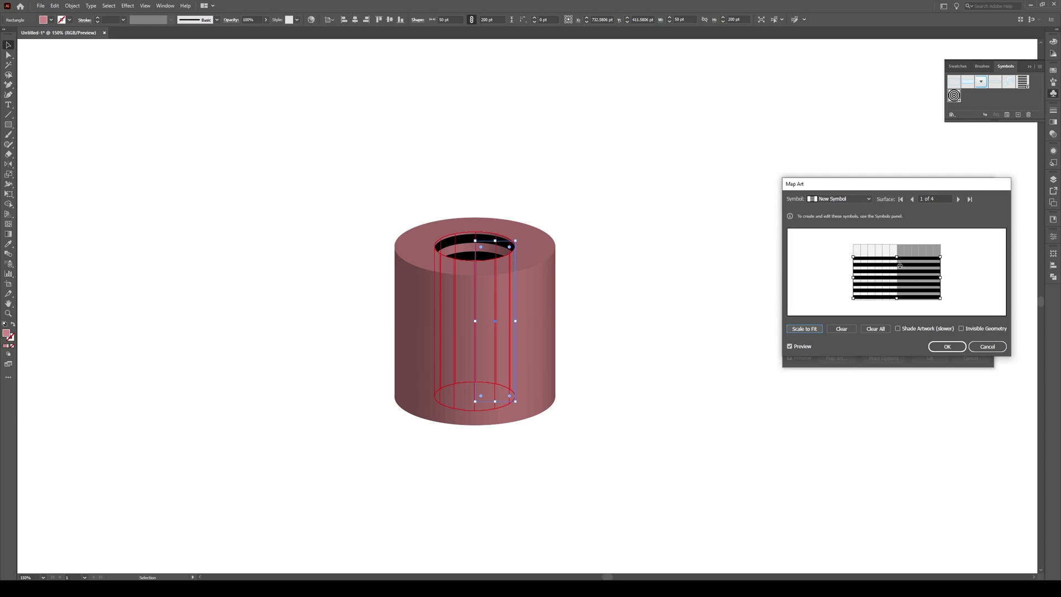
left_click_drag(900, 267, 900, 267)
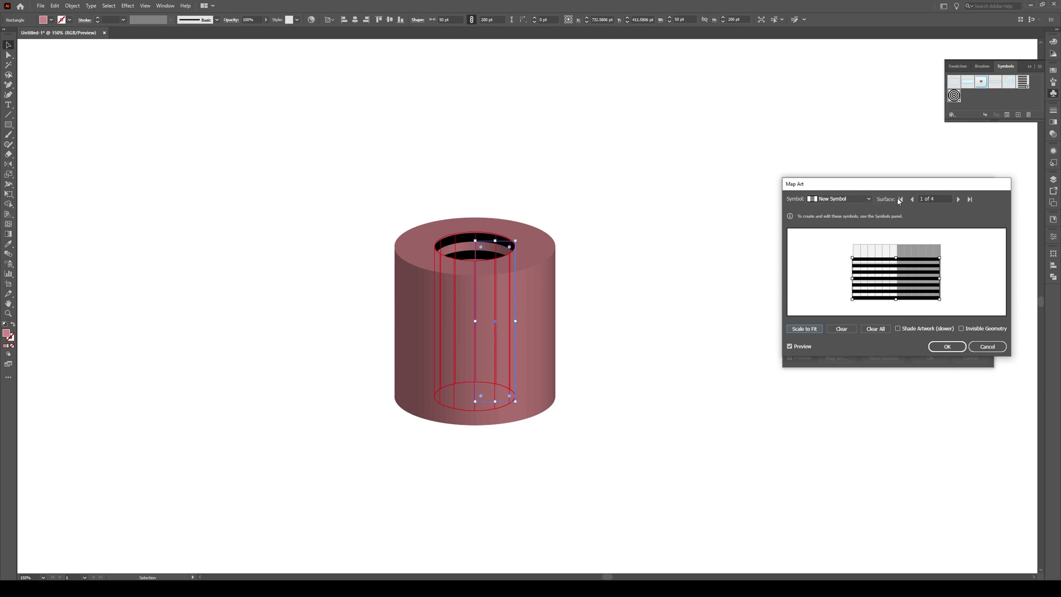
- On surface 2, map the New Symbol 1 rings artwork, scale to fit and fine-tune its size
left_click(959, 199)
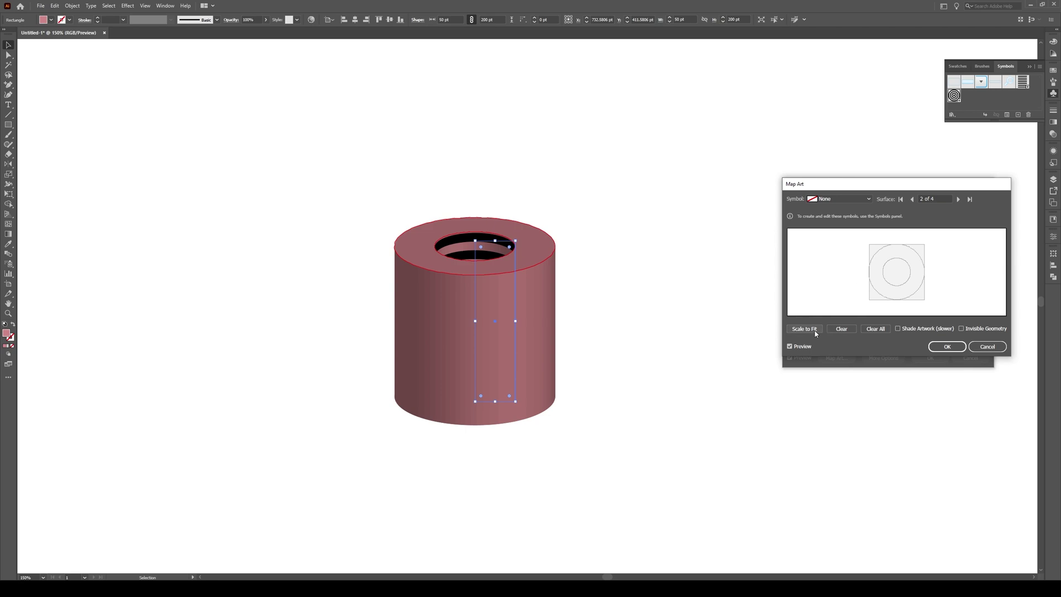
left_click(850, 198)
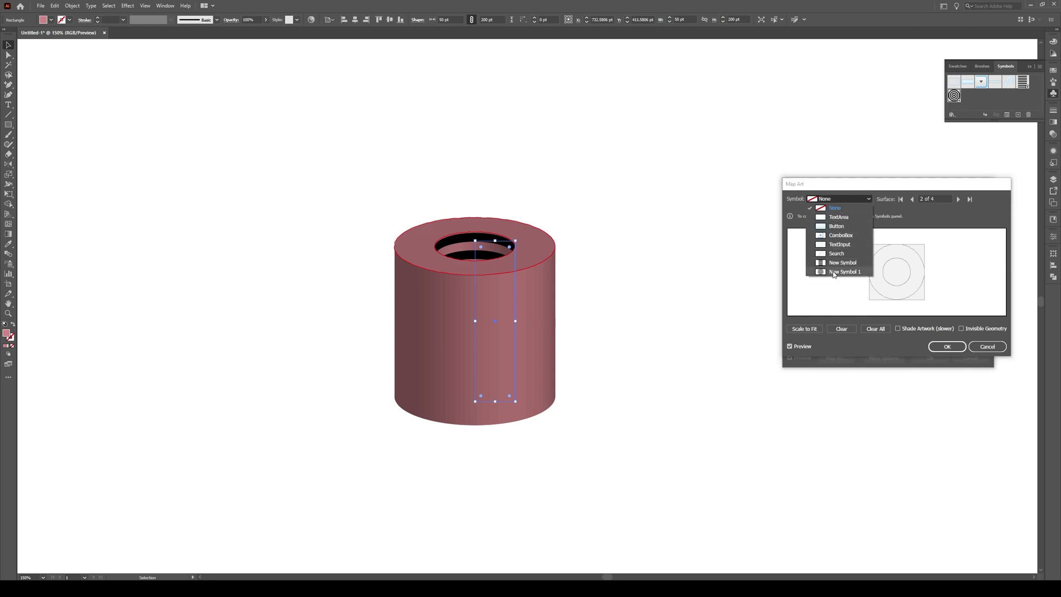
left_click(844, 271)
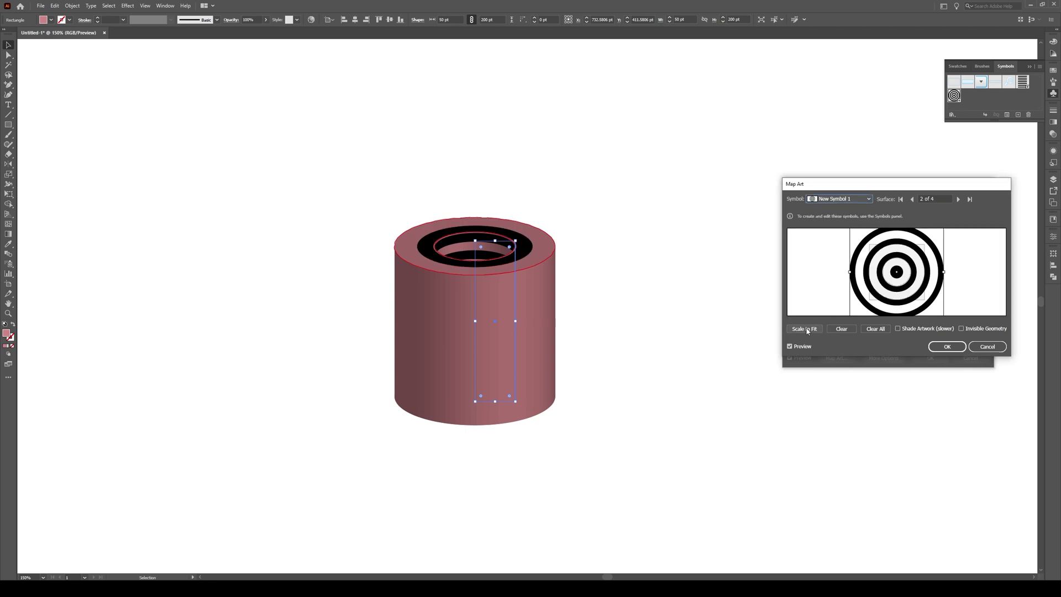
left_click(807, 330)
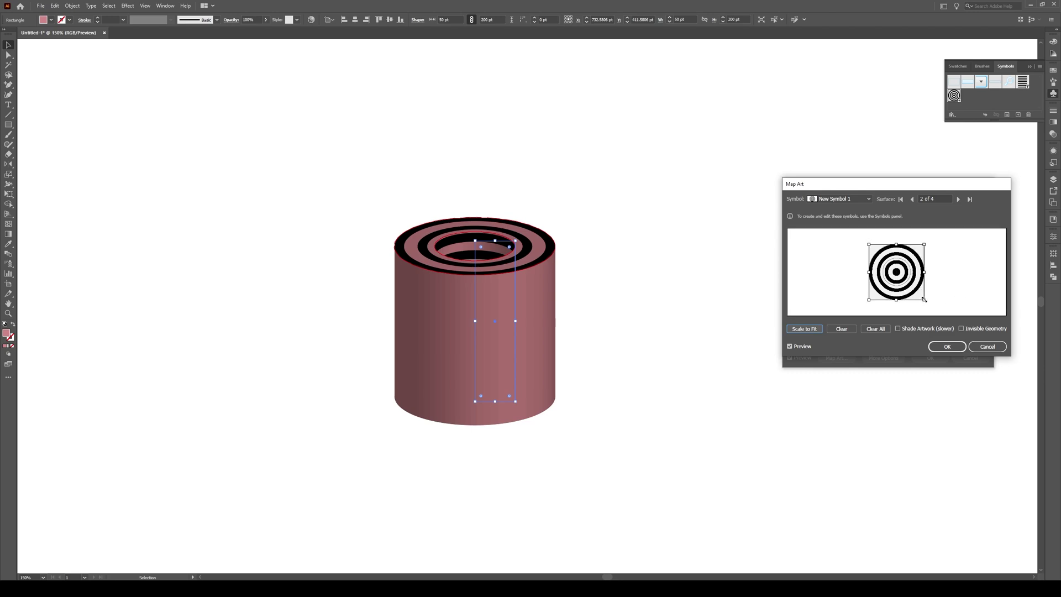
left_click_drag(925, 300, 896, 272)
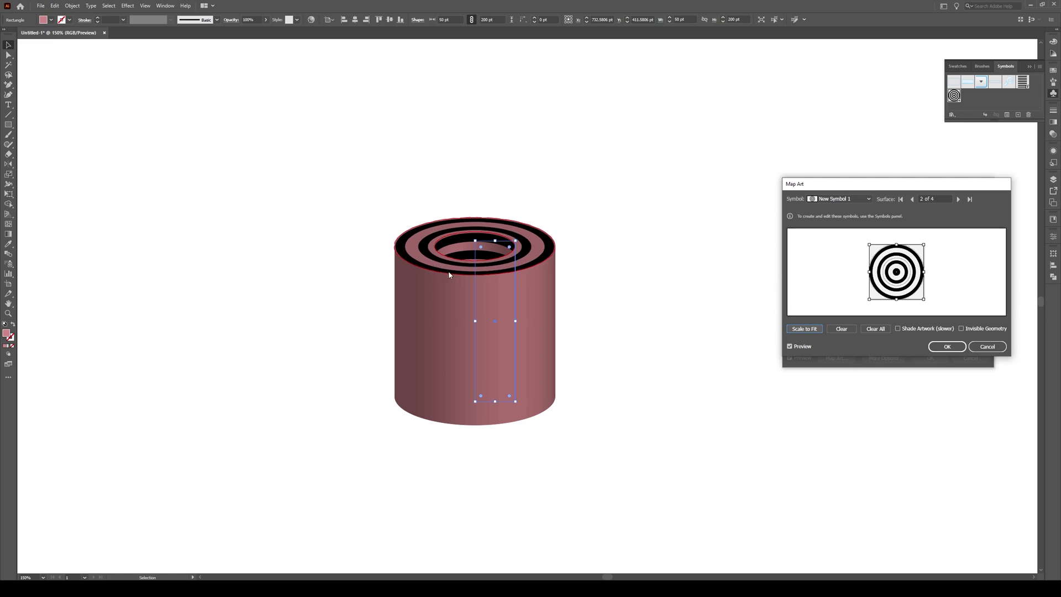
- Map the striped symbol onto surface 4 of 4, scaled to fit and stretched vertically
left_click(959, 200)
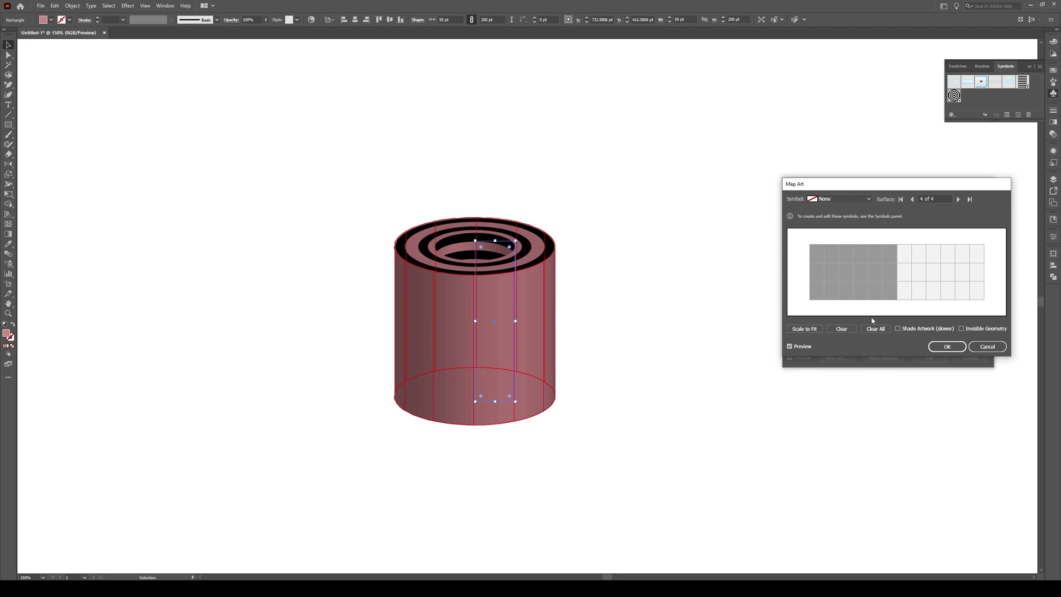
left_click(839, 199)
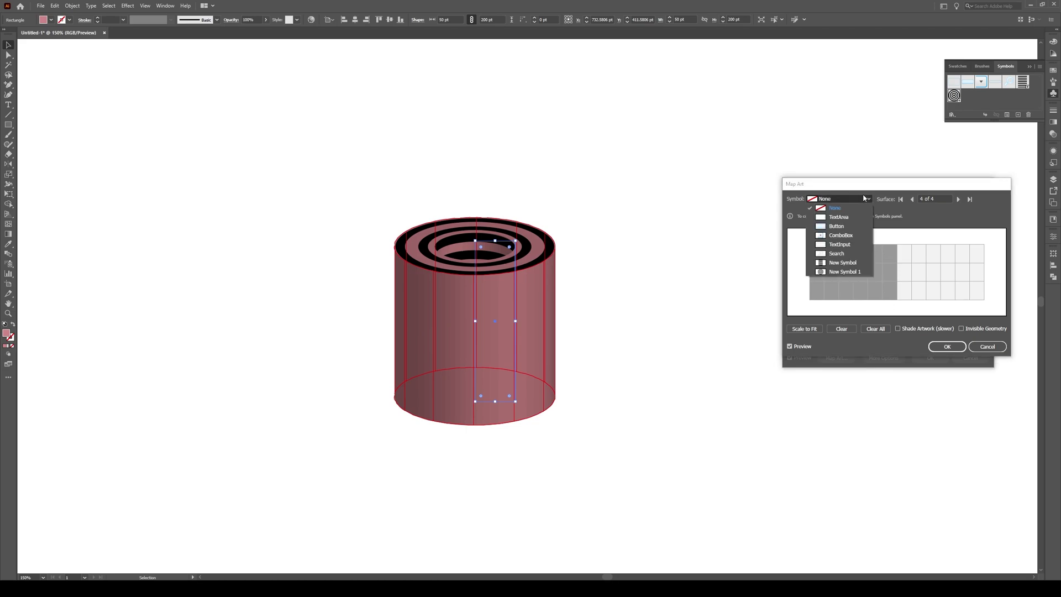
left_click(842, 264)
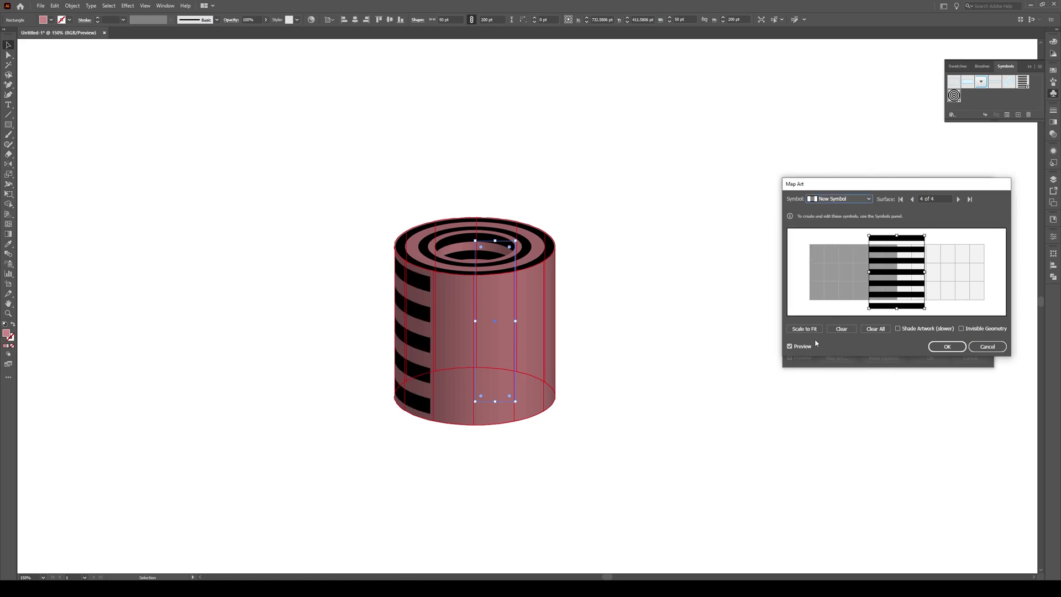
left_click(804, 328)
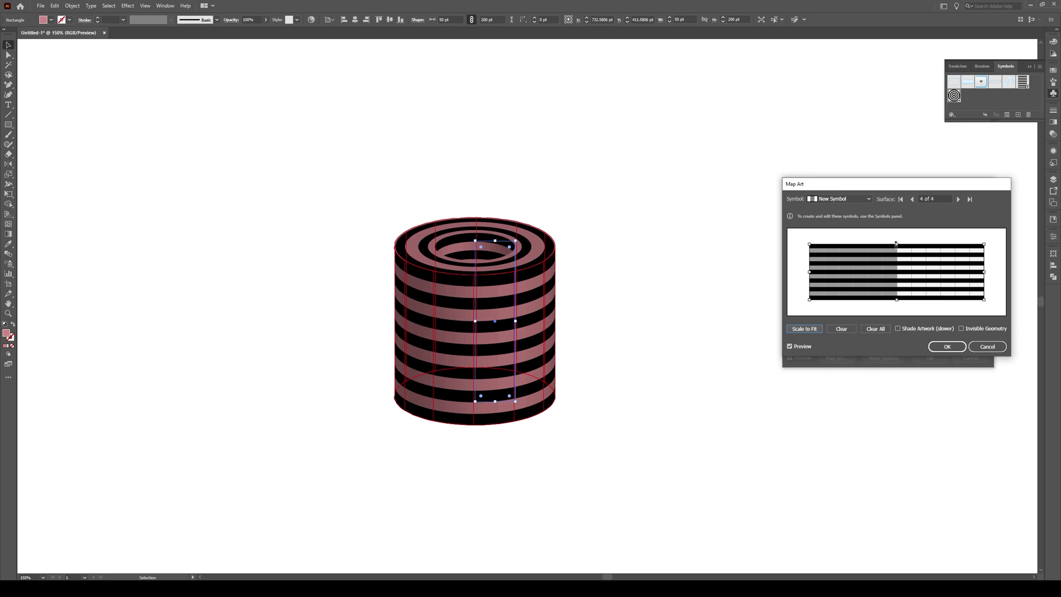
left_click_drag(896, 243, 896, 247)
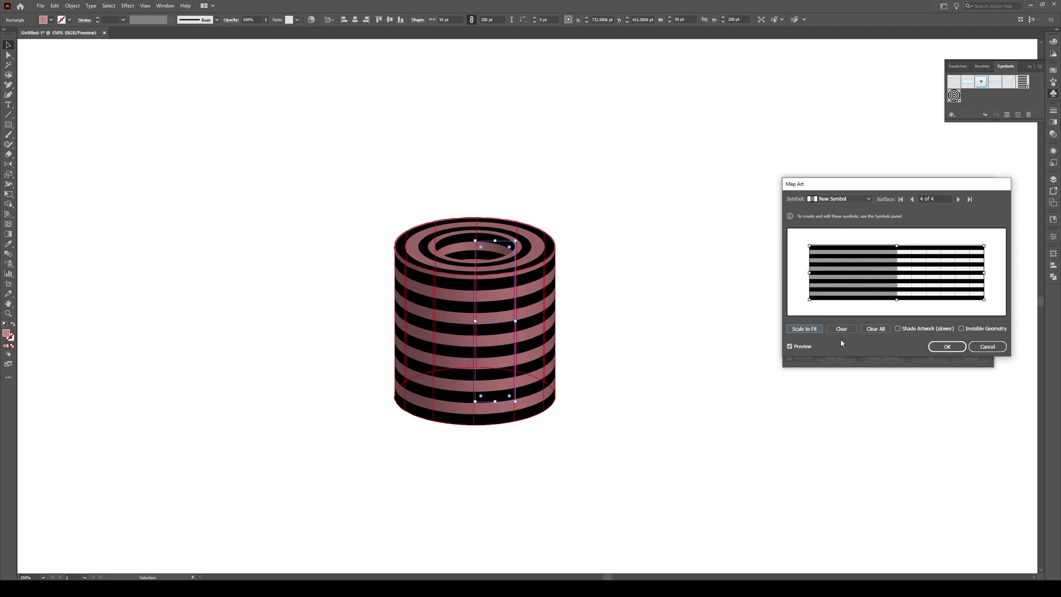
- Enable Invisible Geometry and confirm Map Art and the 3D Revolve options
left_click(962, 328)
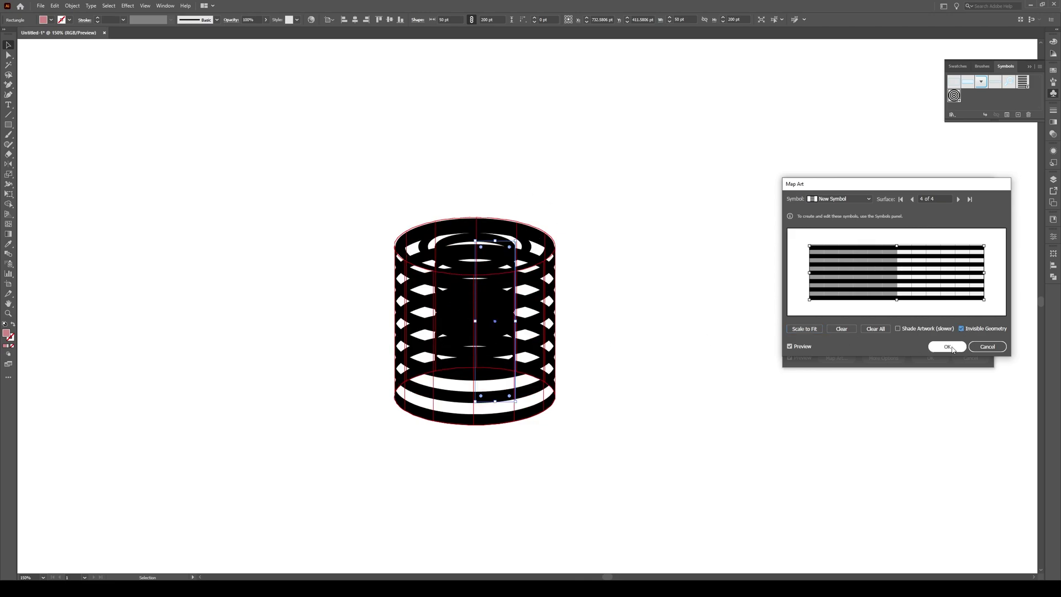
left_click(952, 349)
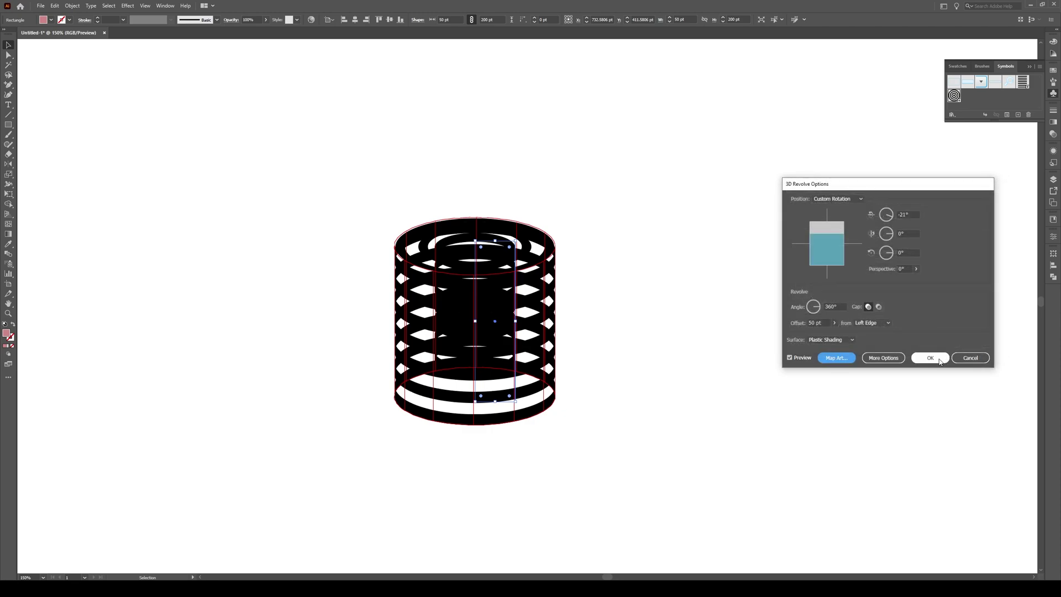
left_click(930, 358)
- Expand the revolved cylinder's appearance into editable shapes and zoom in
left_click(658, 361)
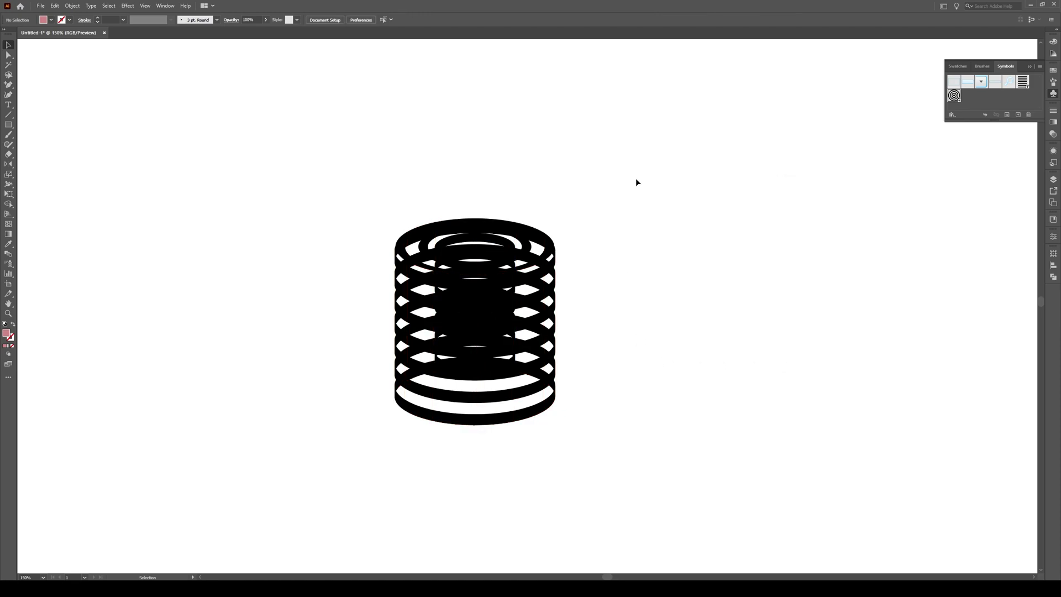
left_click(486, 294)
left_click(72, 6)
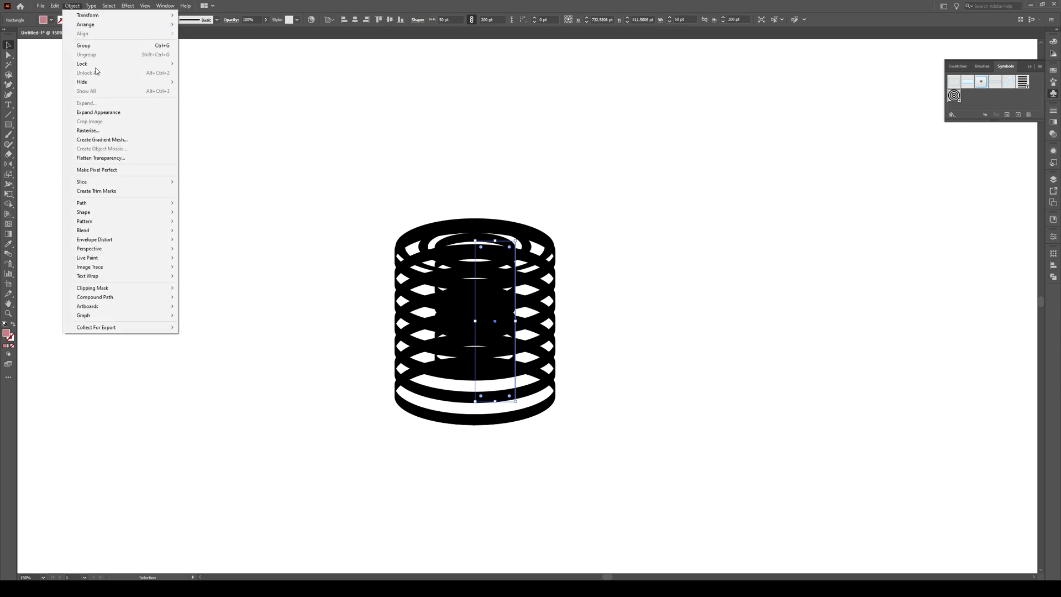
left_click(99, 112)
key("ctrl+equal")
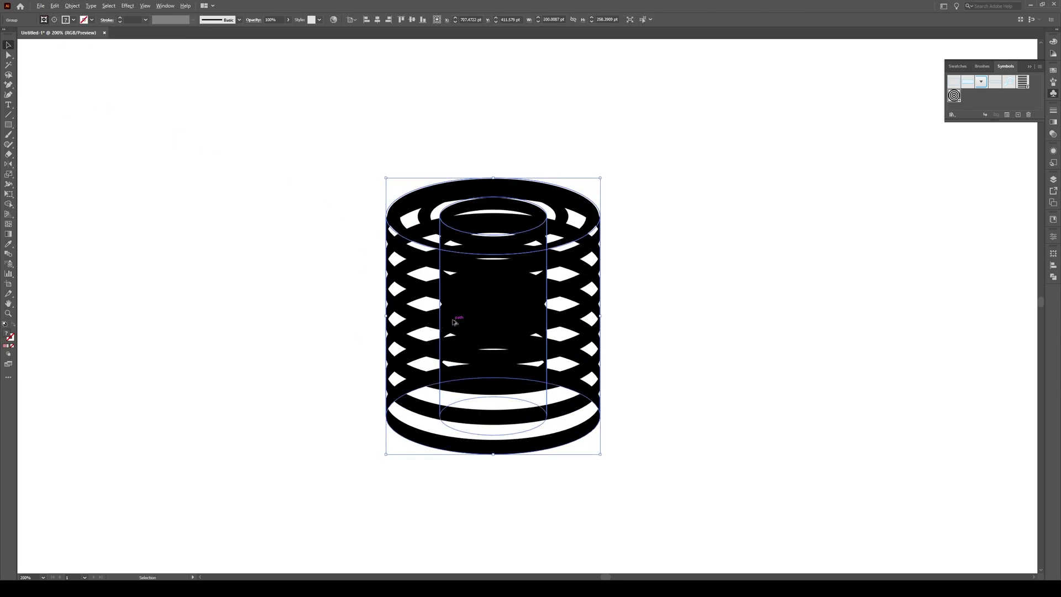
key("ctrl+equal")
- Ungroup the expanded cylinder twice and release its outer clipping mask
key("ctrl+shift+a")
left_click(528, 287)
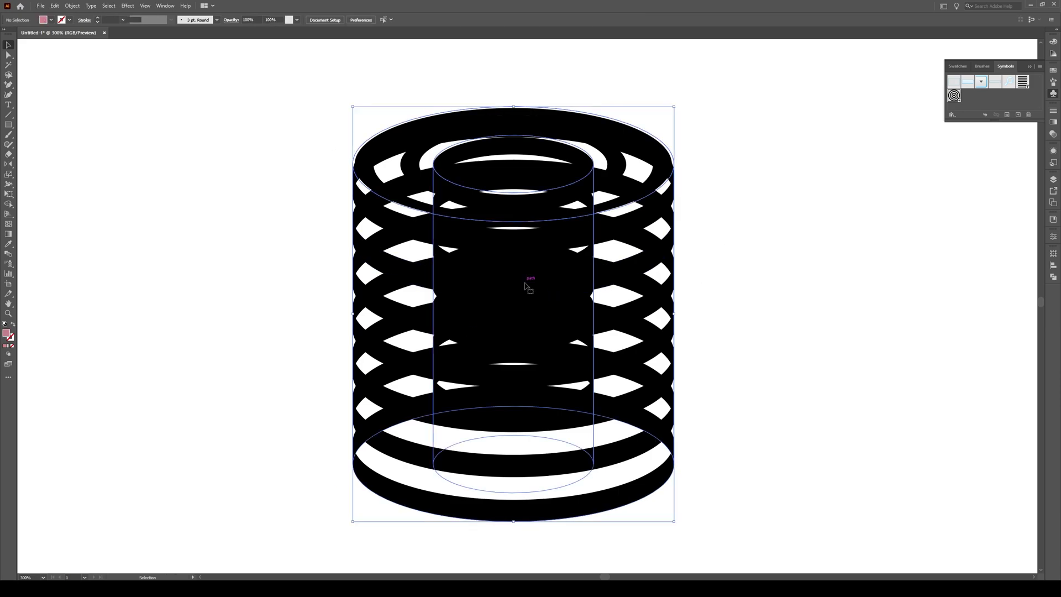
right_click(528, 287)
left_click(558, 355)
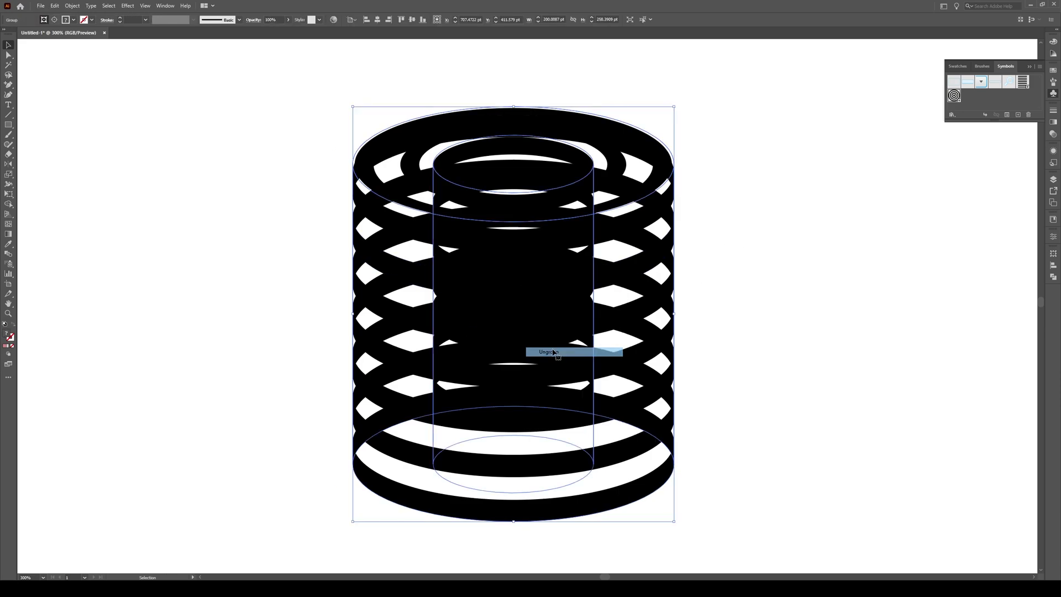
right_click(525, 313)
left_click(557, 375)
left_click(710, 308)
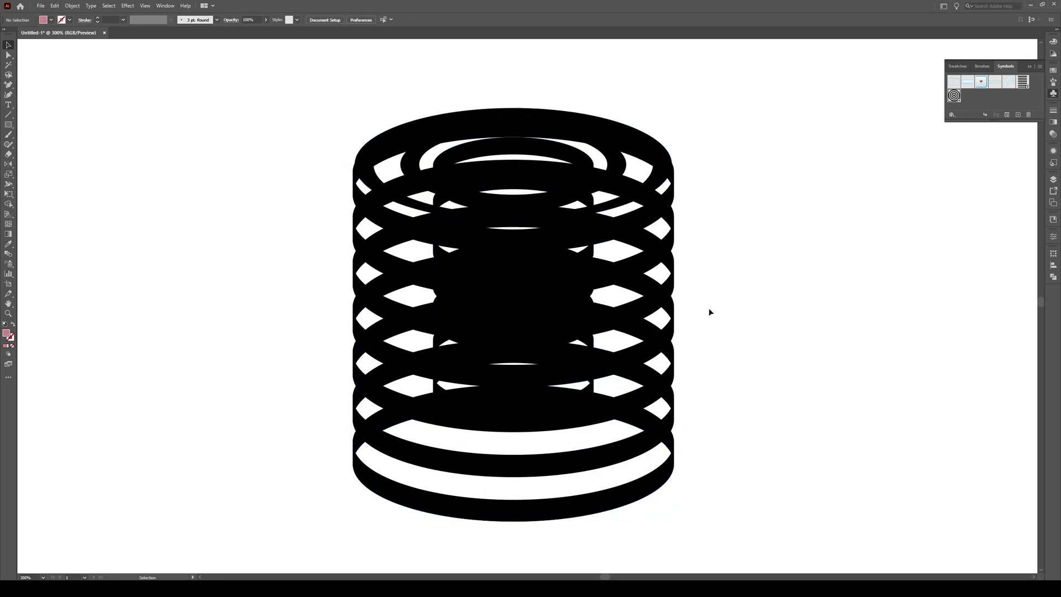
left_click(514, 274)
right_click(519, 280)
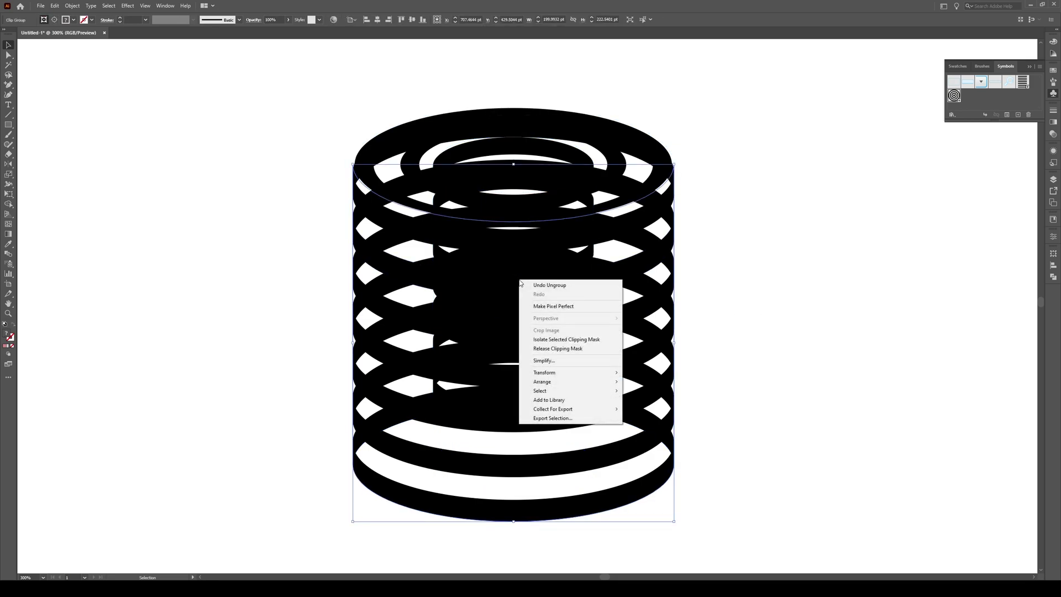
left_click(554, 349)
left_click(763, 253)
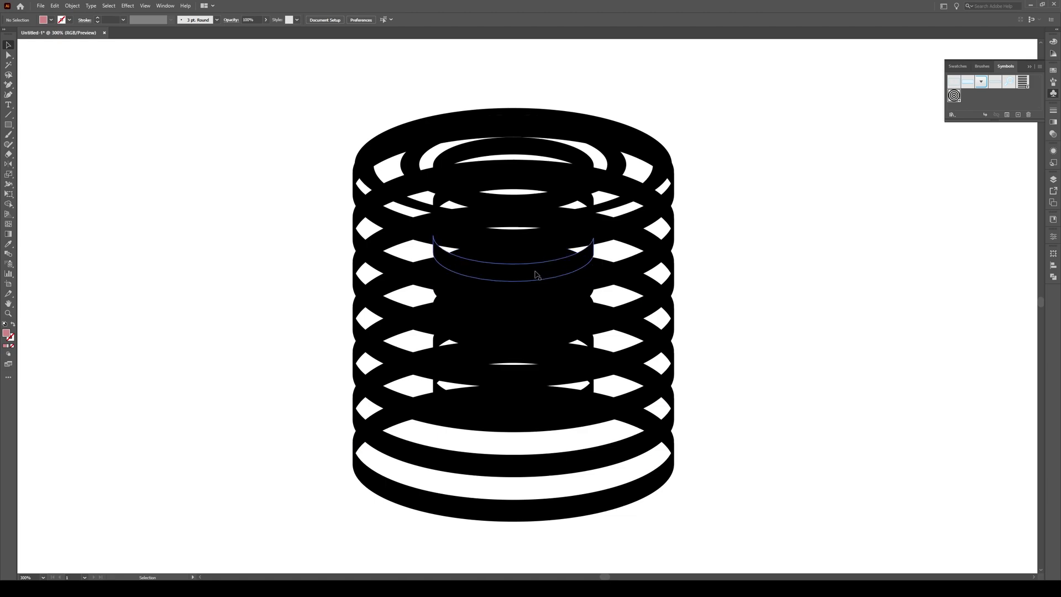
- Delete the three solid black inner clip groups to reveal the striped rings
left_click(535, 276)
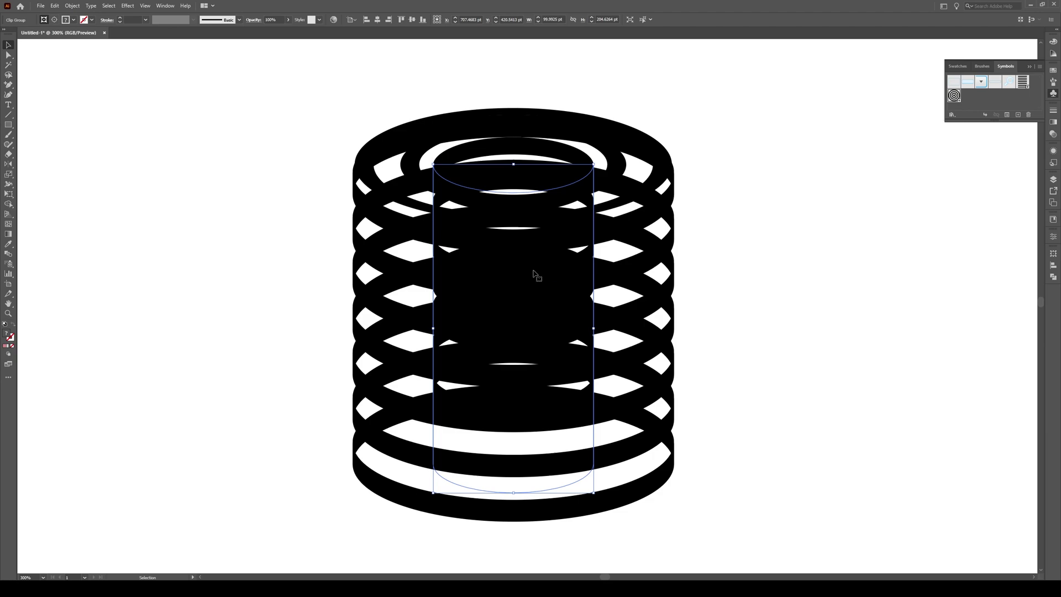
key("Delete")
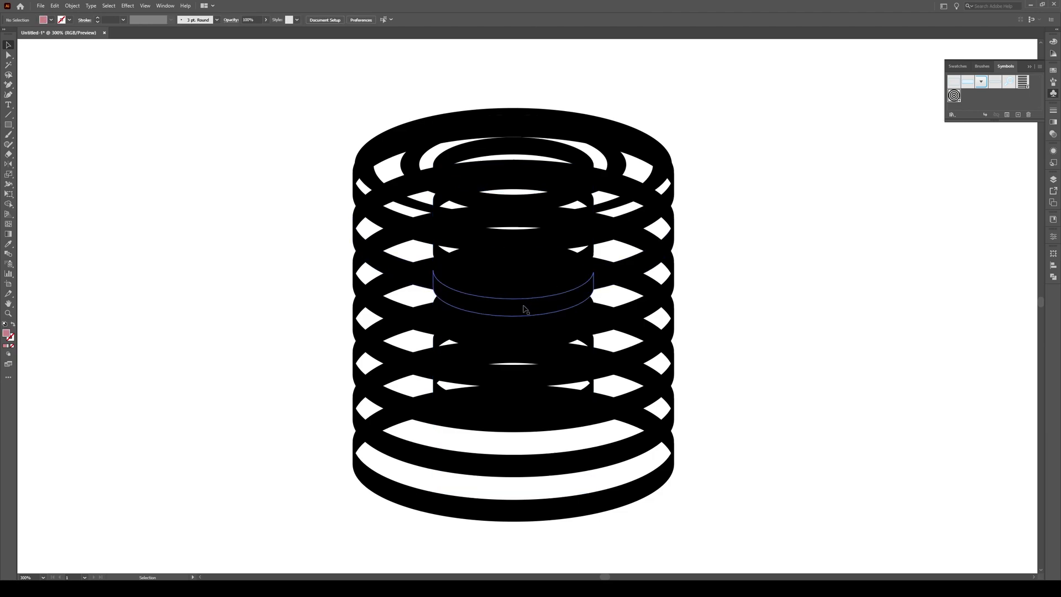
left_click(524, 309)
key("Delete")
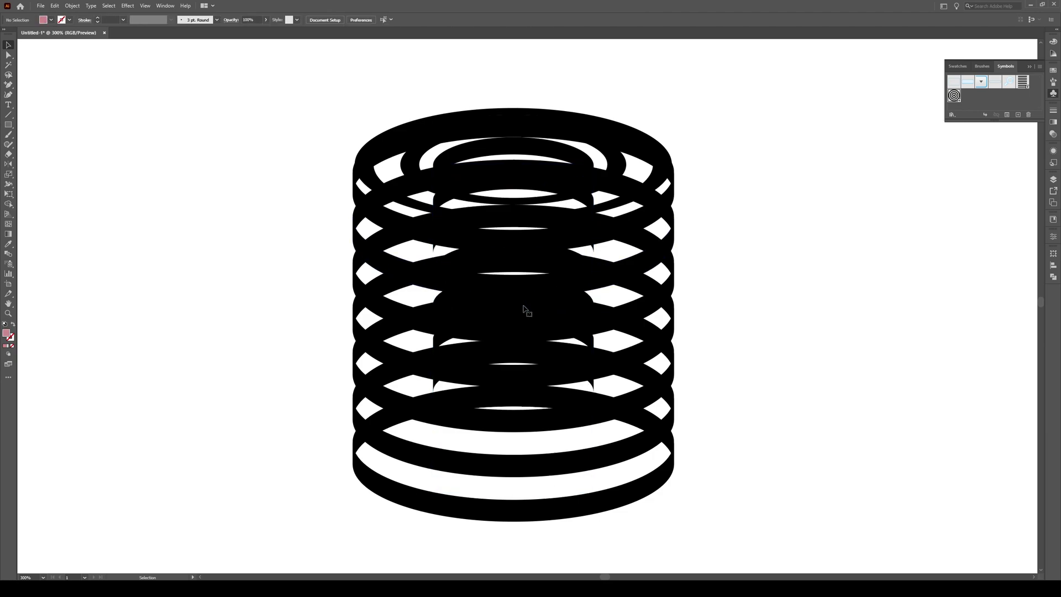
left_click(387, 424)
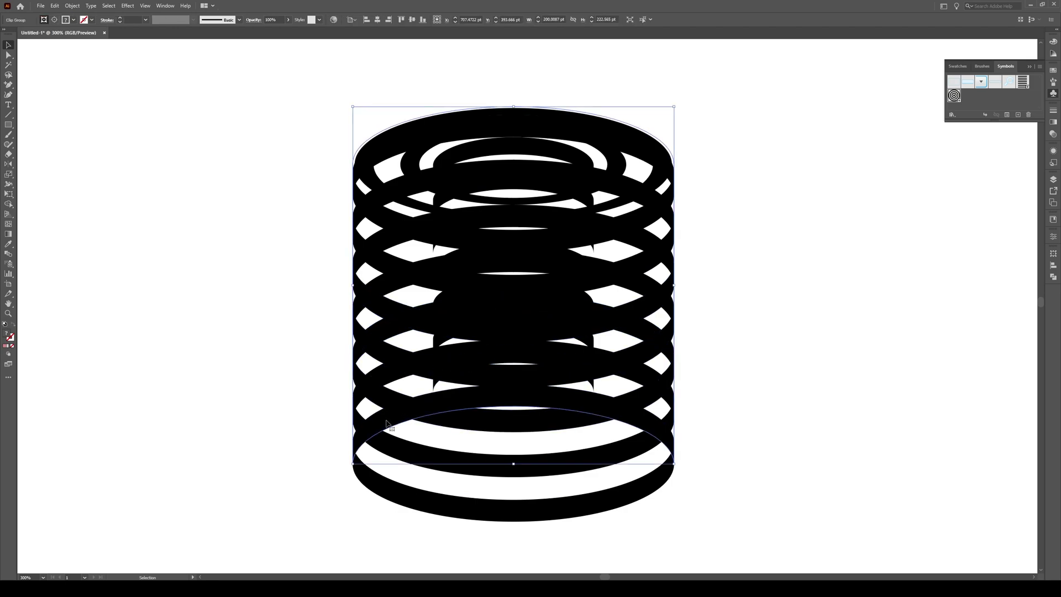
key("Delete")
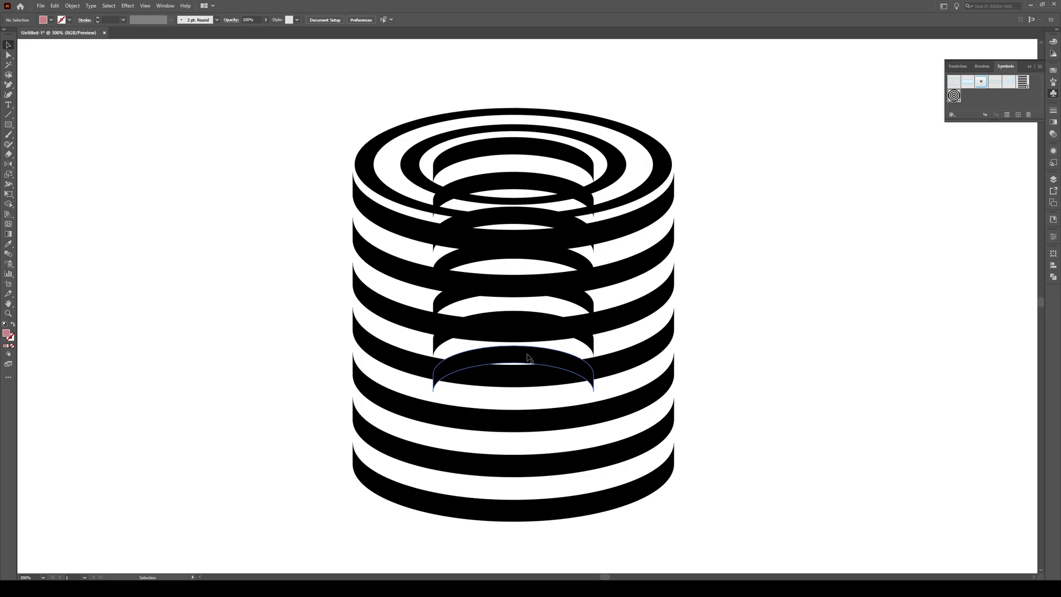
- Release the inner arcs' clipping mask and ungroup the inner arcs
left_click(529, 358)
right_click(528, 358)
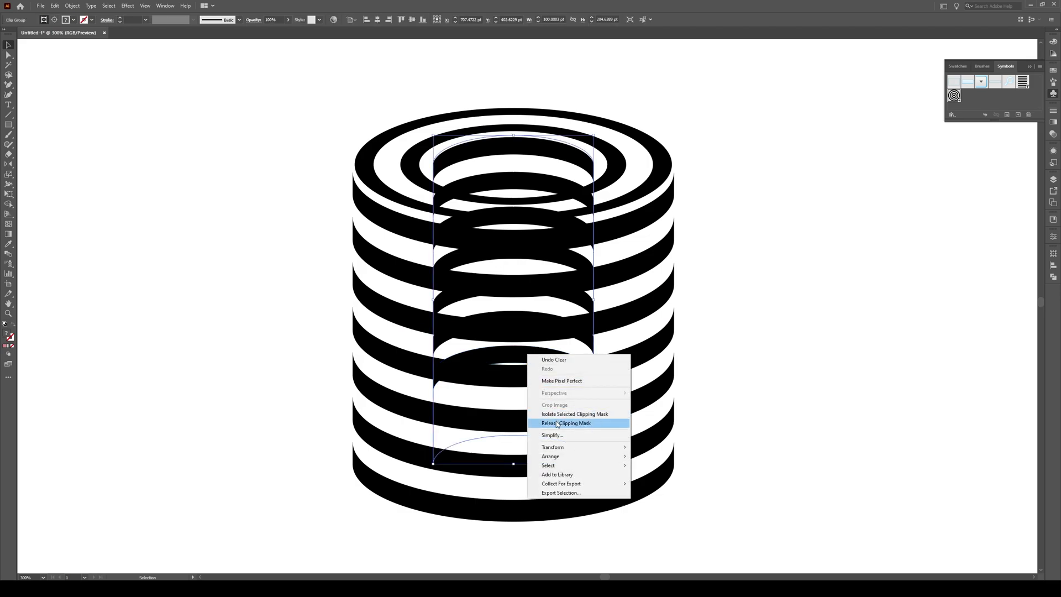
left_click(572, 424)
right_click(514, 355)
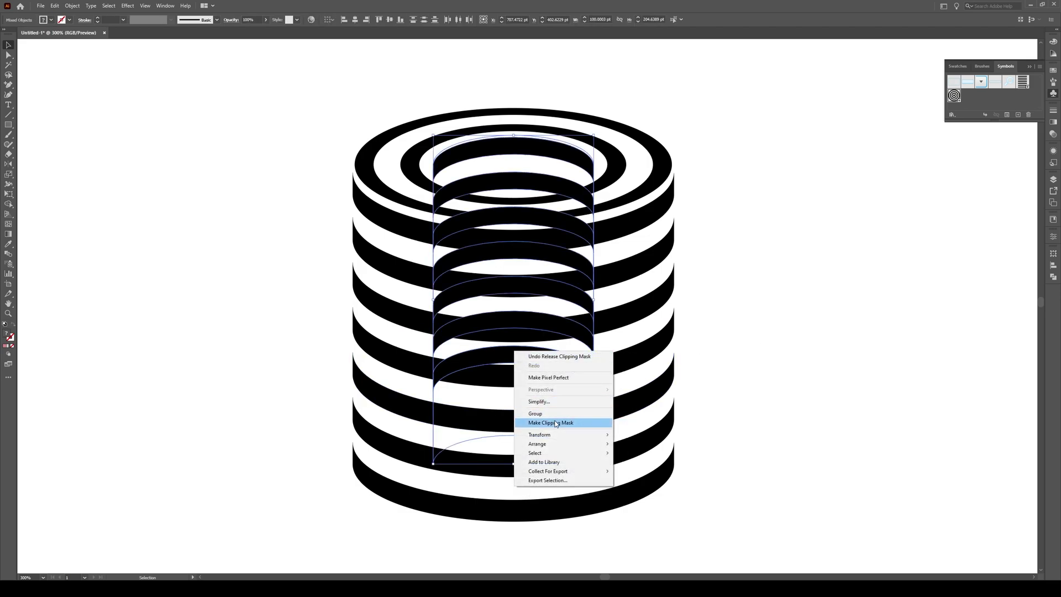
left_click(573, 419)
right_click(537, 357)
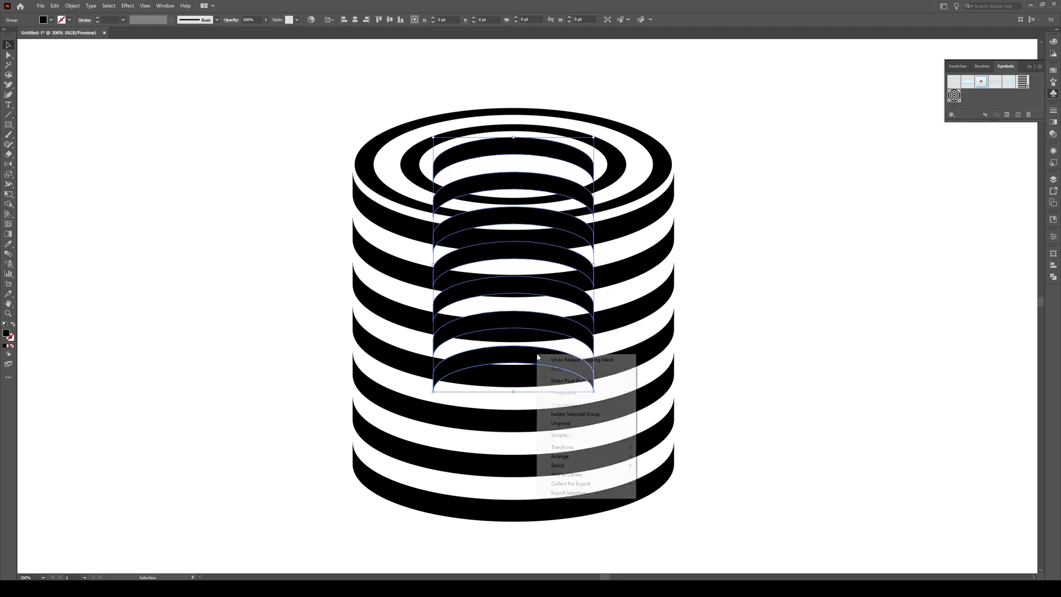
left_click(572, 424)
left_click(777, 353)
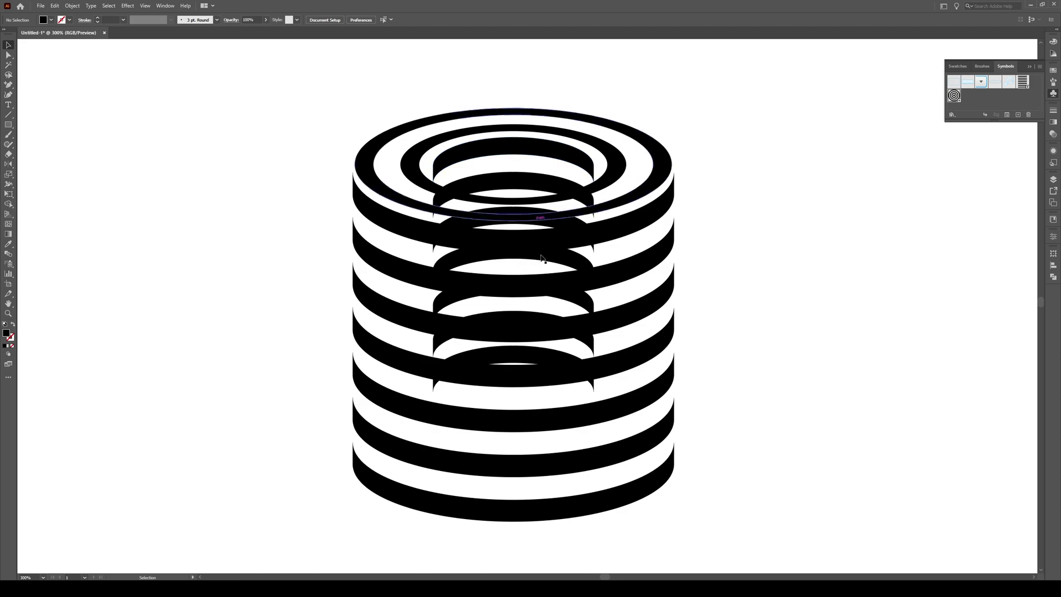
- Delete each stray inner arc one by one so the stripes run unbroken inside
left_click(517, 358)
key("Delete")
left_click(509, 319)
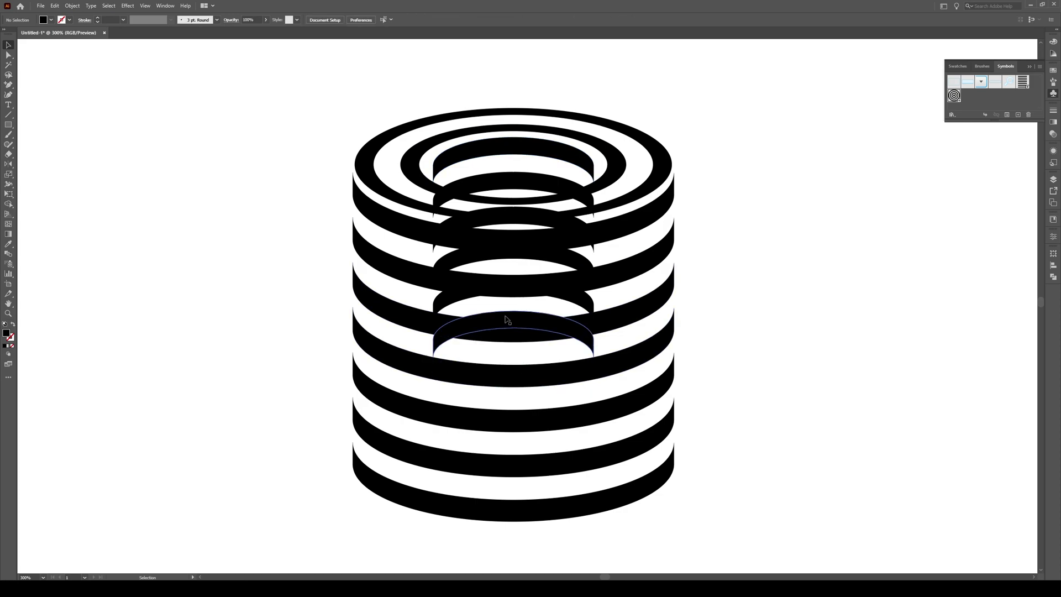
key("Delete")
left_click(456, 306)
key("Delete")
left_click(460, 265)
key("Delete")
left_click(465, 245)
key("Delete")
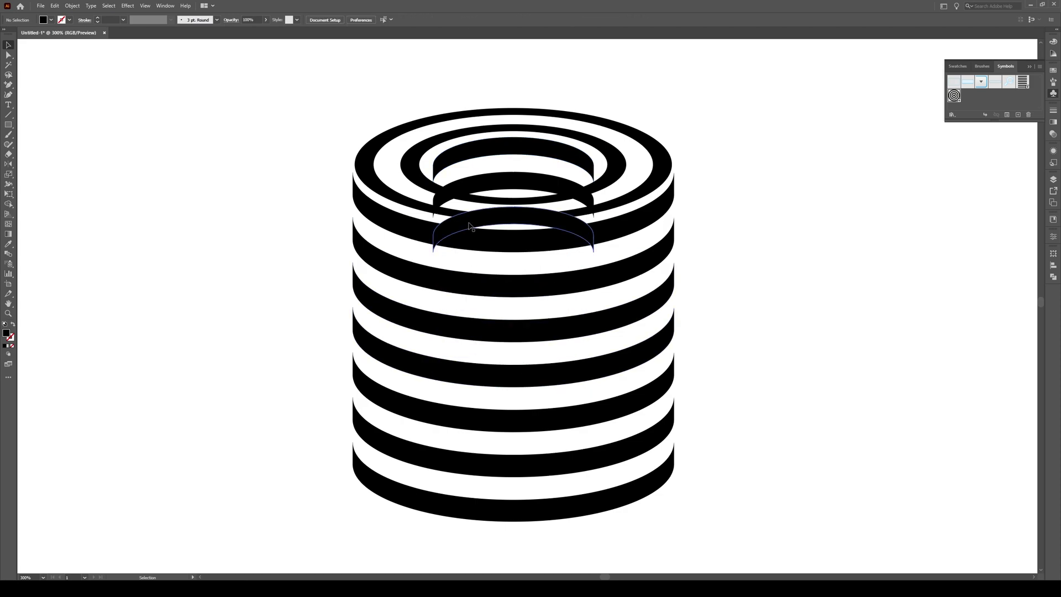
left_click(470, 226)
key("Delete")
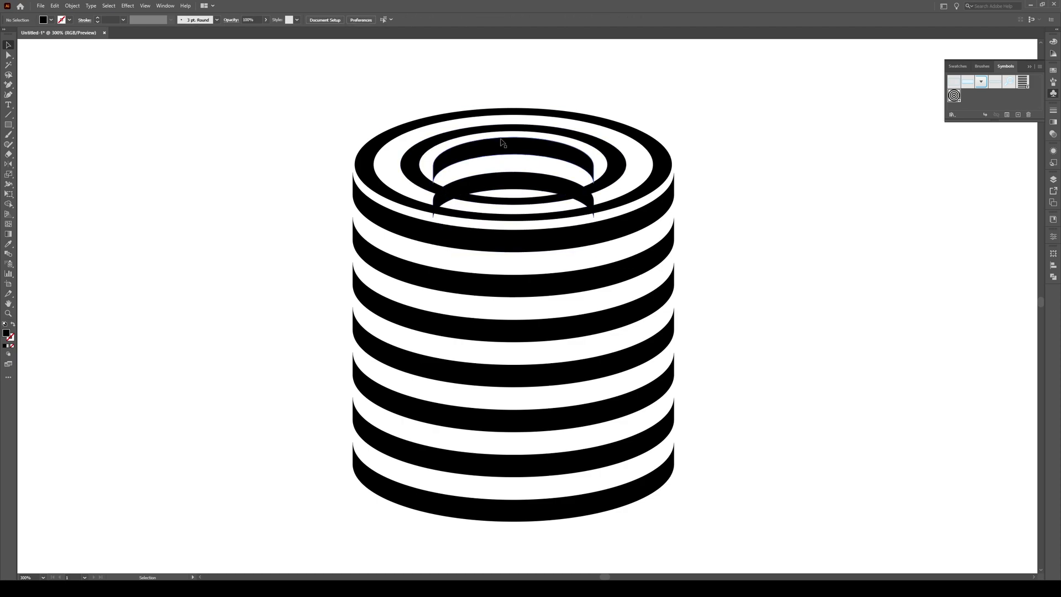
key("ctrl+plus")
key("ctrl+plus")
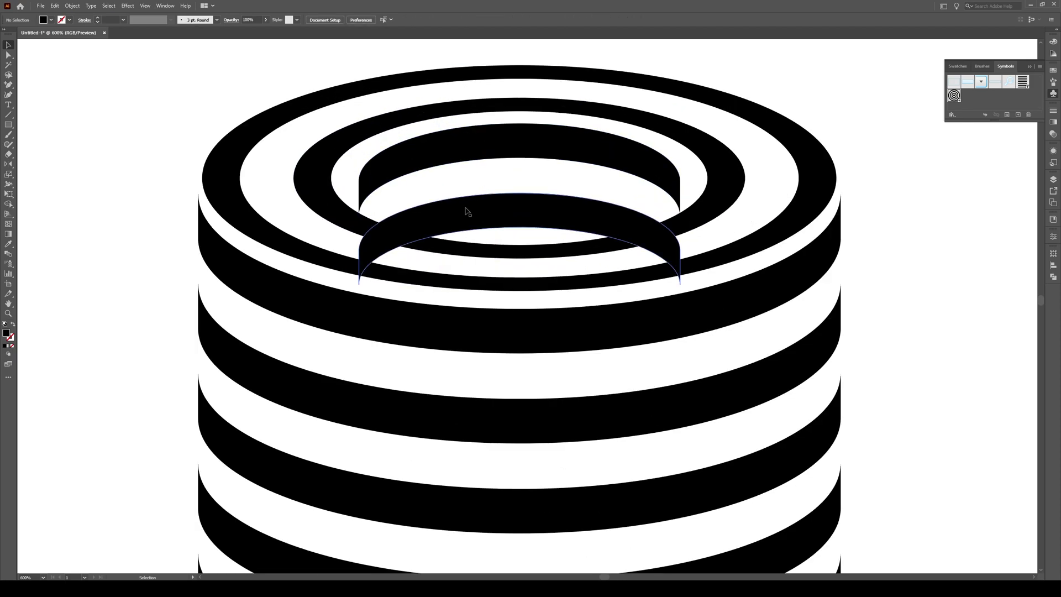
- Delete the leftover inner arc and ungroup the top ring group
left_click(466, 213)
key("Delete")
left_click(481, 258)
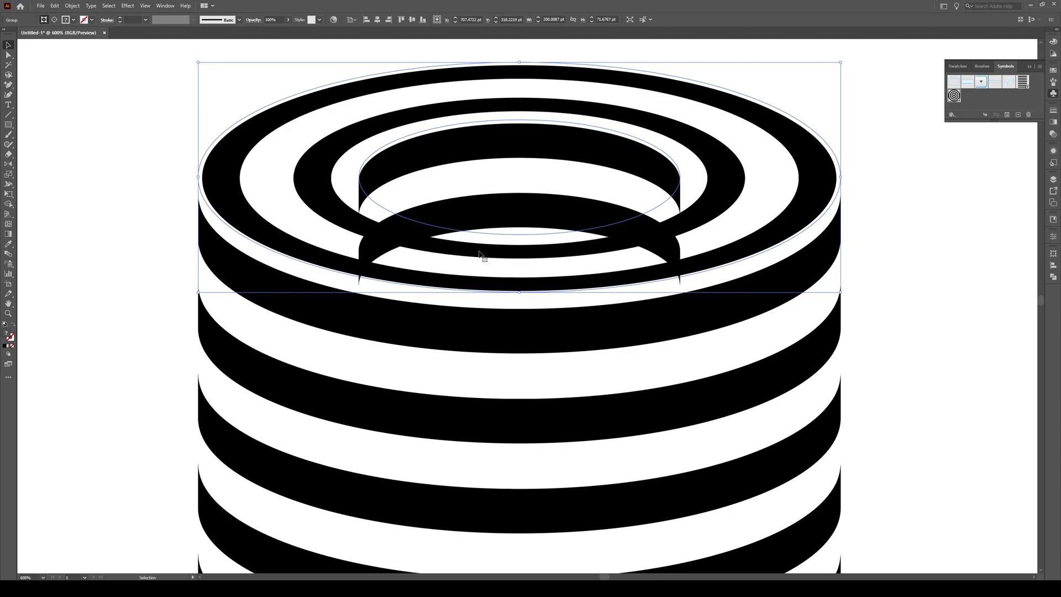
key("ctrl+shift+a")
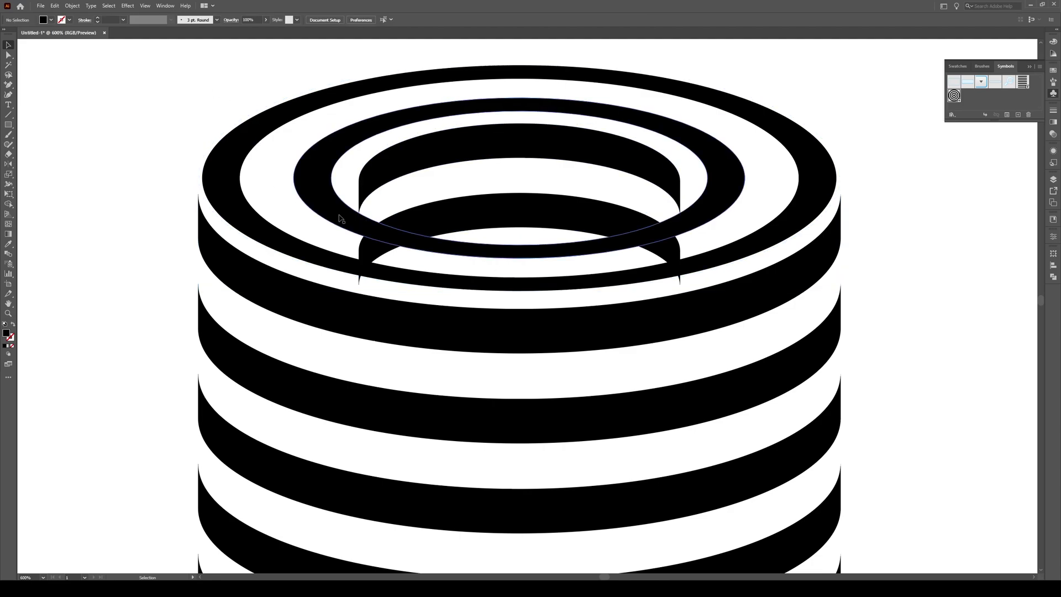
left_click(340, 218)
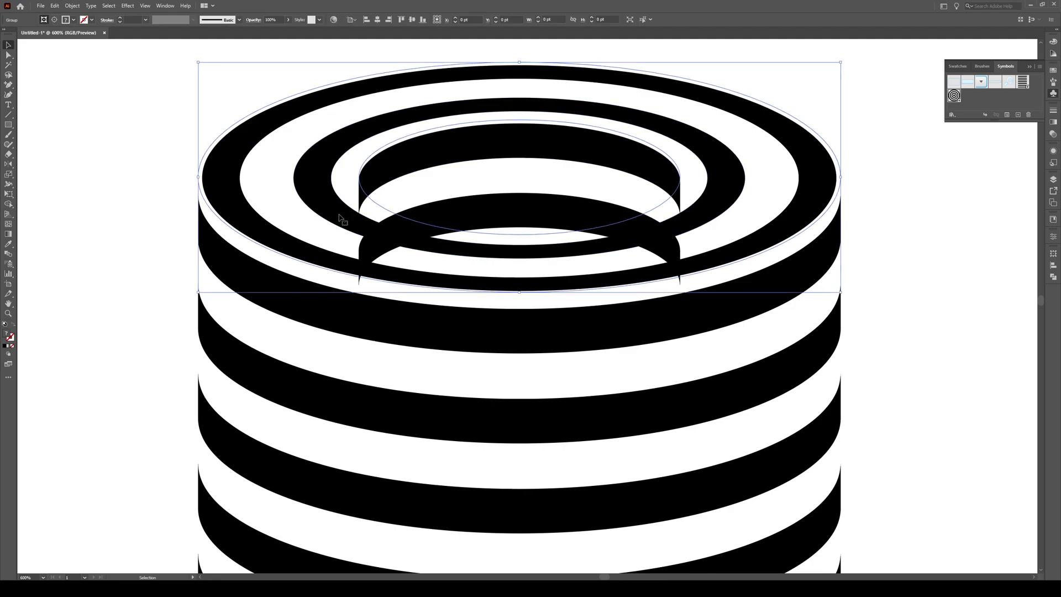
right_click(441, 244)
left_click(464, 313)
left_click(879, 191)
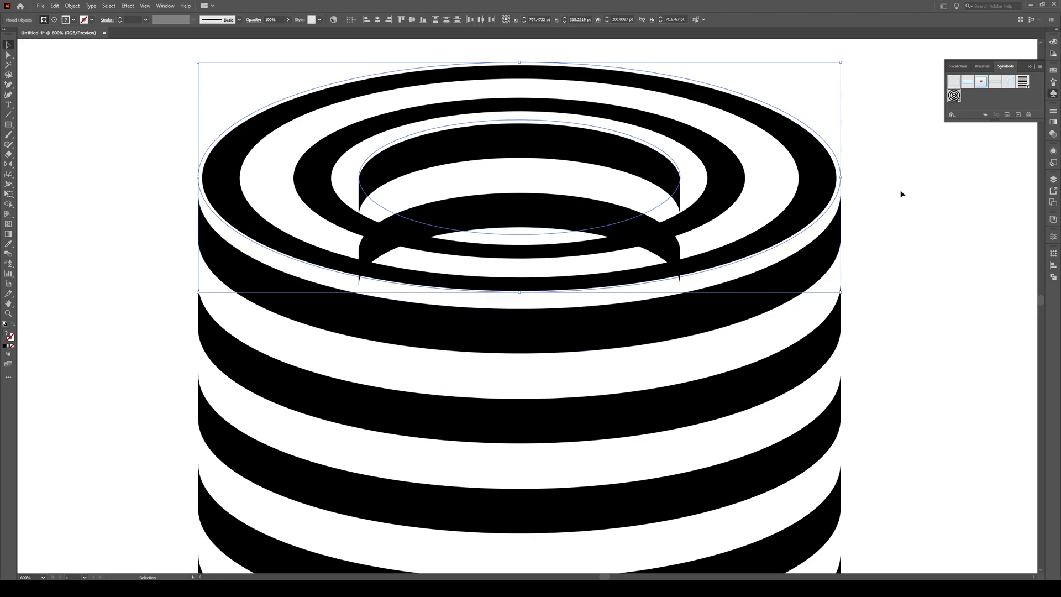
- Release the top rings' clipping mask and ungroup the revealed inner rings
left_click(702, 224)
right_click(702, 219)
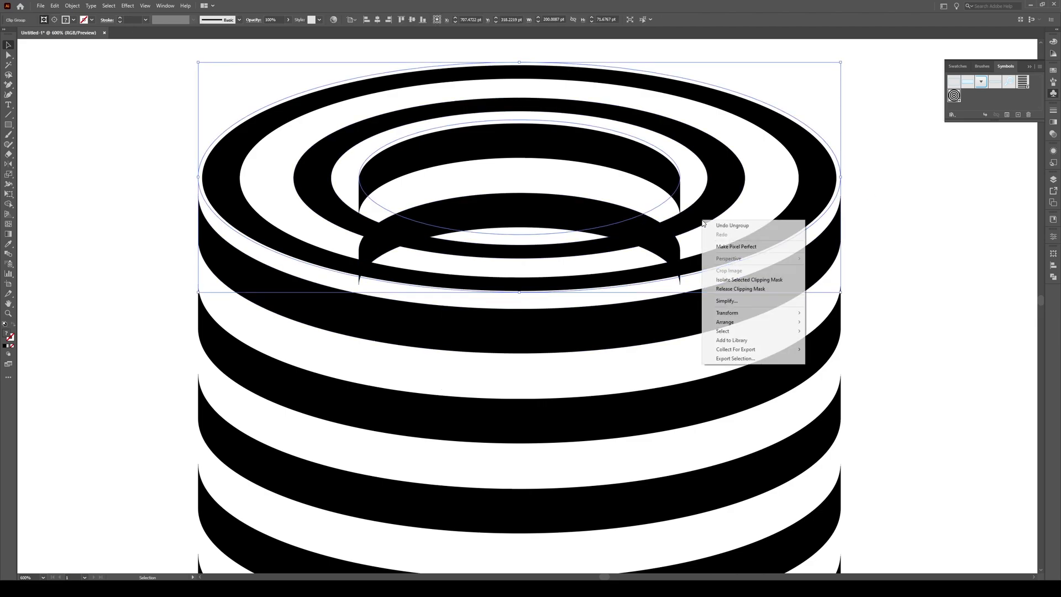
left_click(738, 289)
left_click(912, 190)
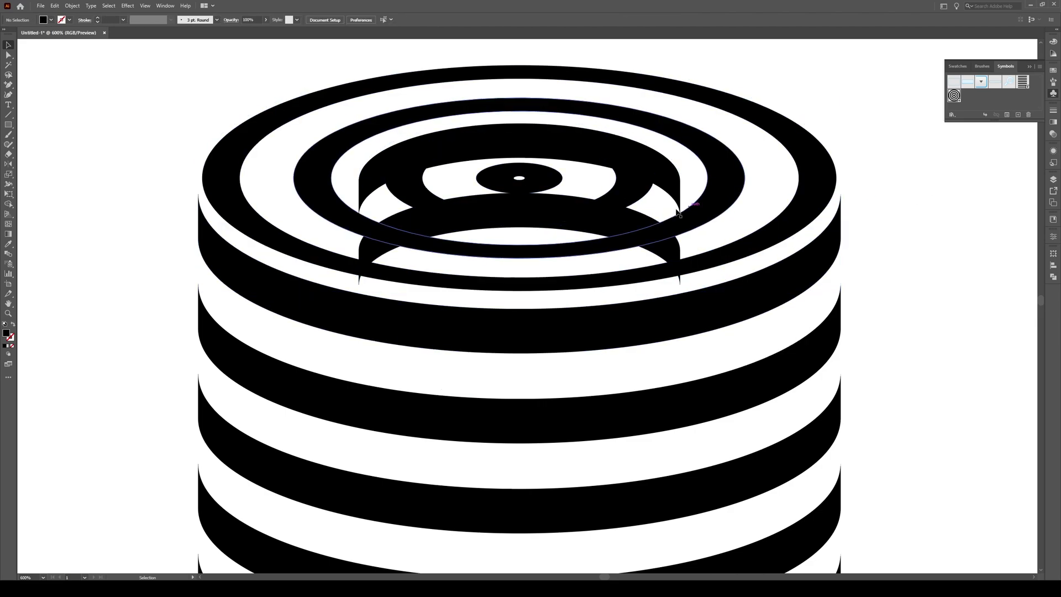
left_click(549, 184)
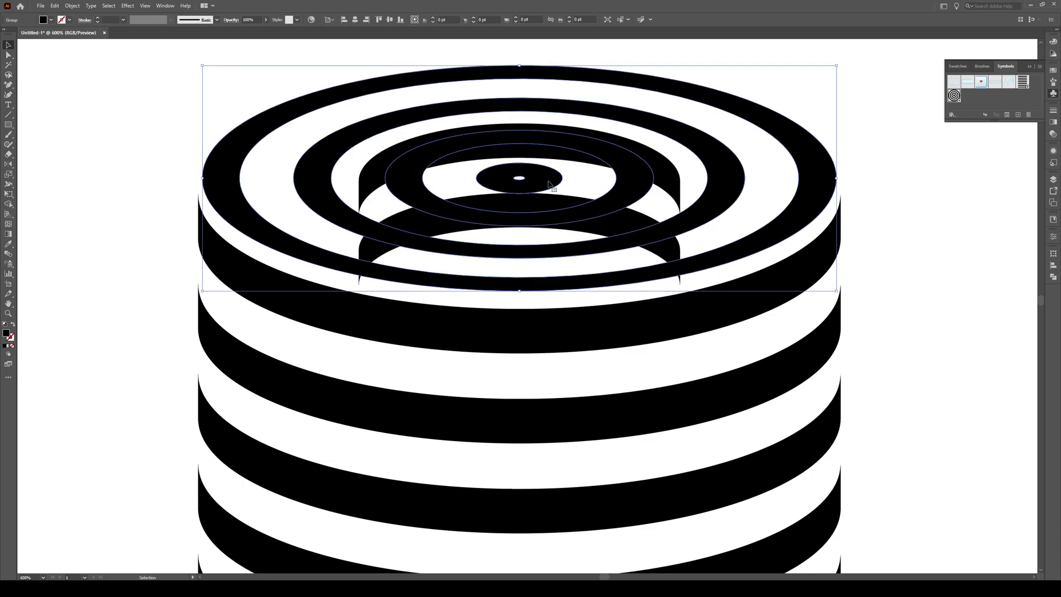
right_click(548, 184)
left_click(581, 246)
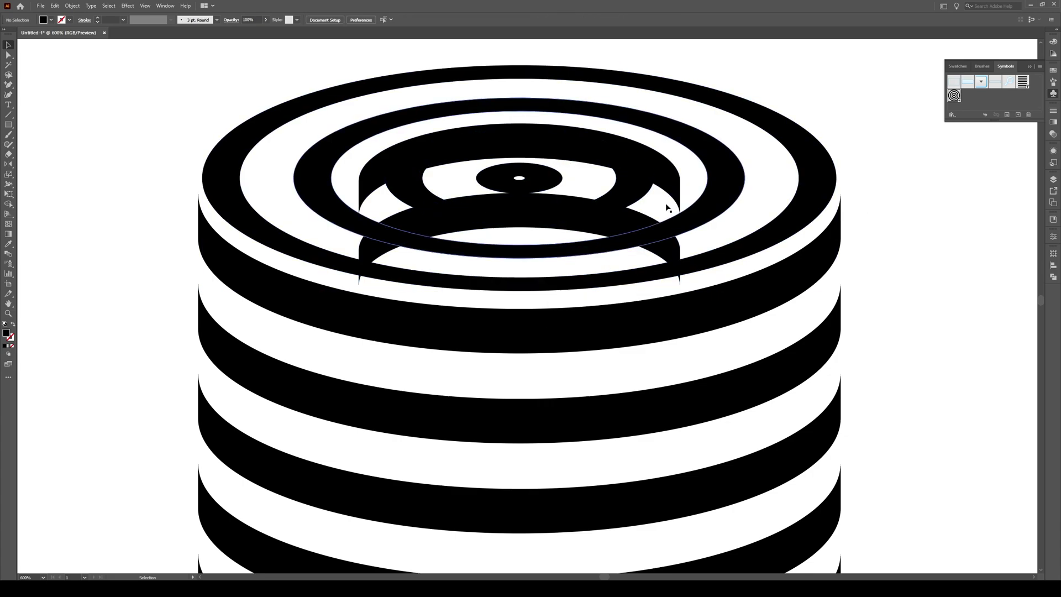
left_click(672, 200)
- Delete the centre dot and innermost ring, then send the inner front arc backward
key("Delete")
left_click(618, 196)
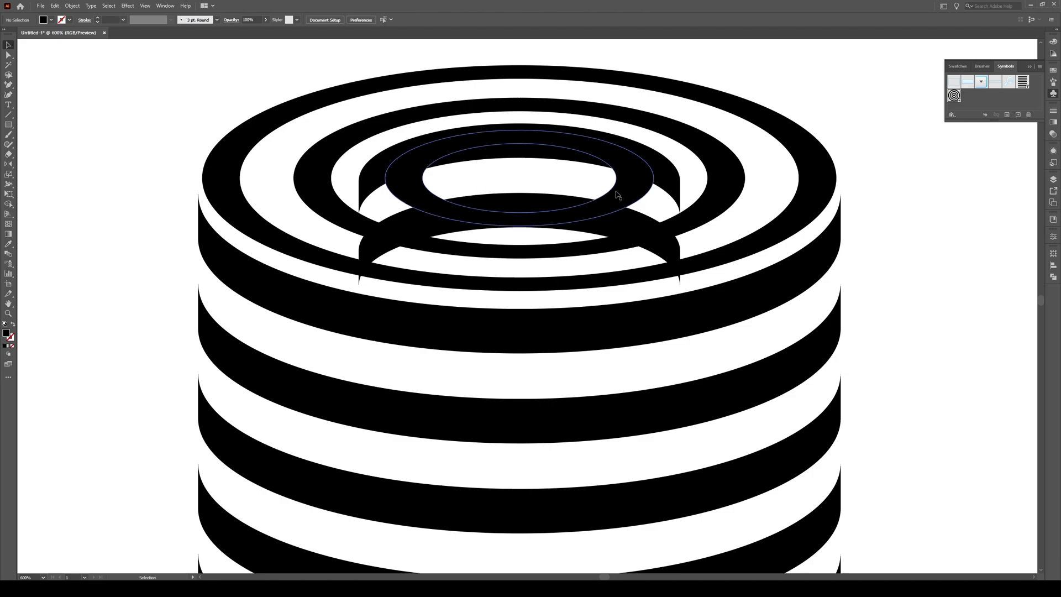
key("Delete")
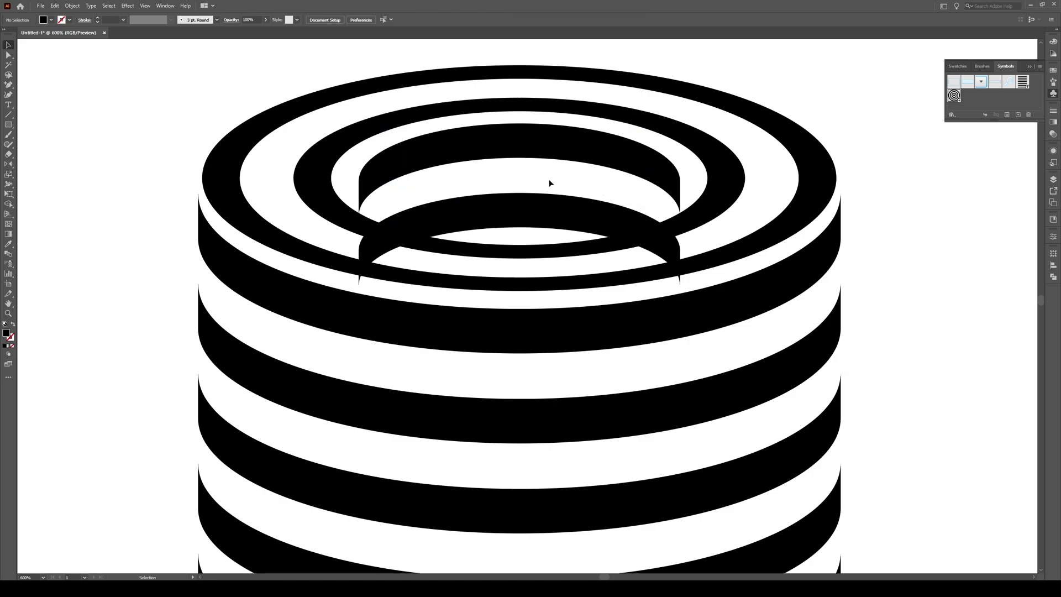
left_click(548, 220)
key("ctrl+shift+bracketleft")
scroll(547, 254, "up", 1)
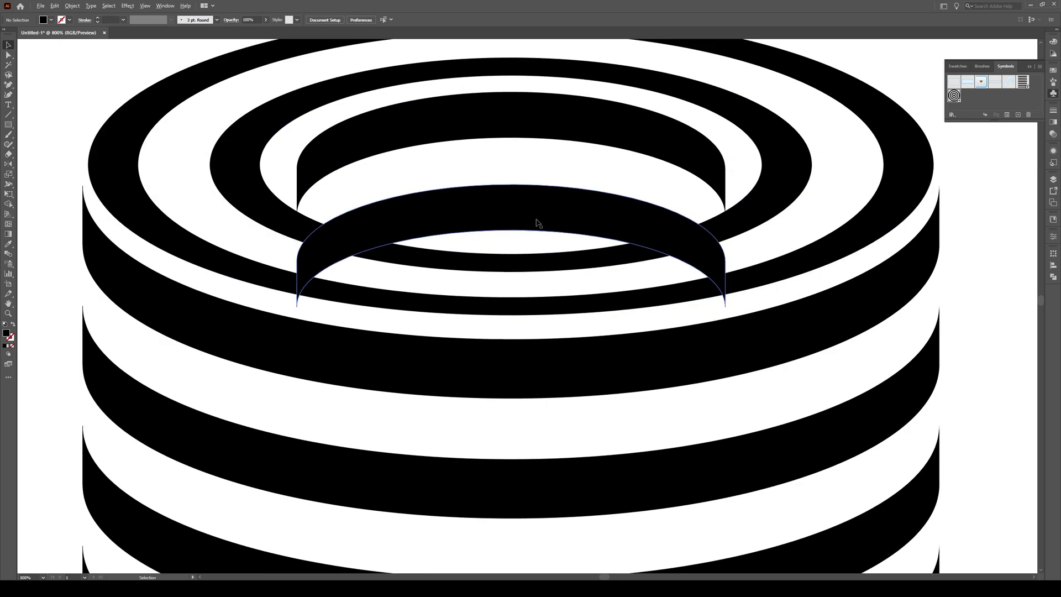
scroll(510, 214, "up", 1)
- Divide the inner front arc and second ring into separate pieces with Pathfinder
left_click(500, 244)
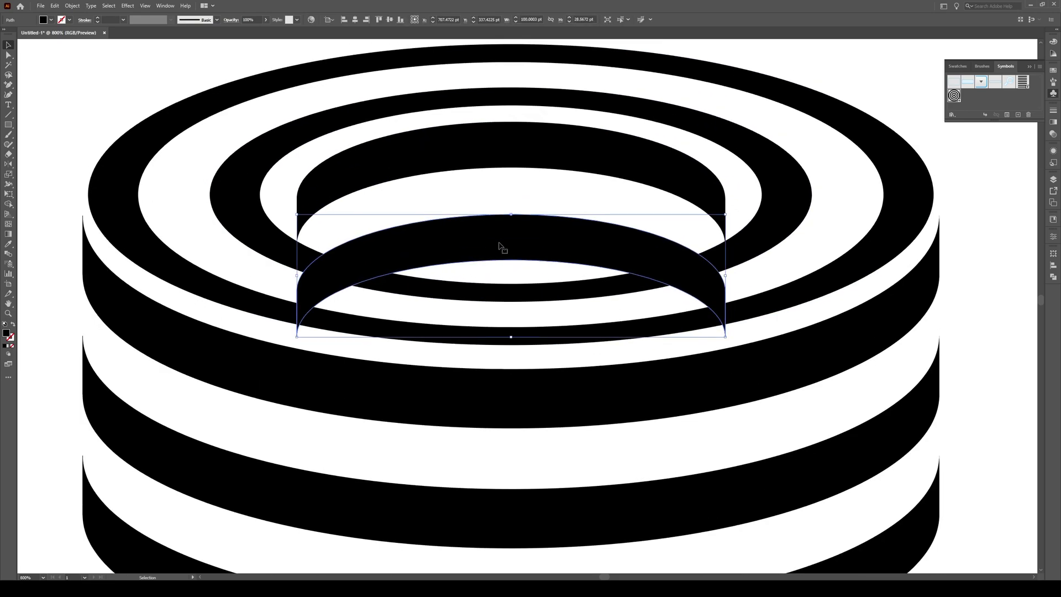
left_click(489, 292, "shift")
left_click(484, 296, "shift")
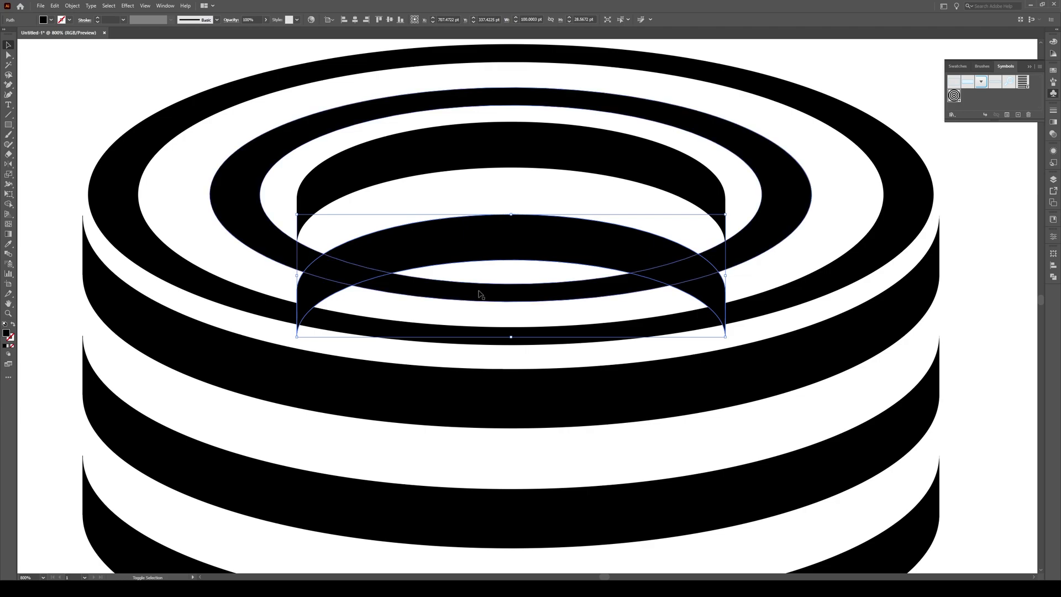
left_click(1054, 277)
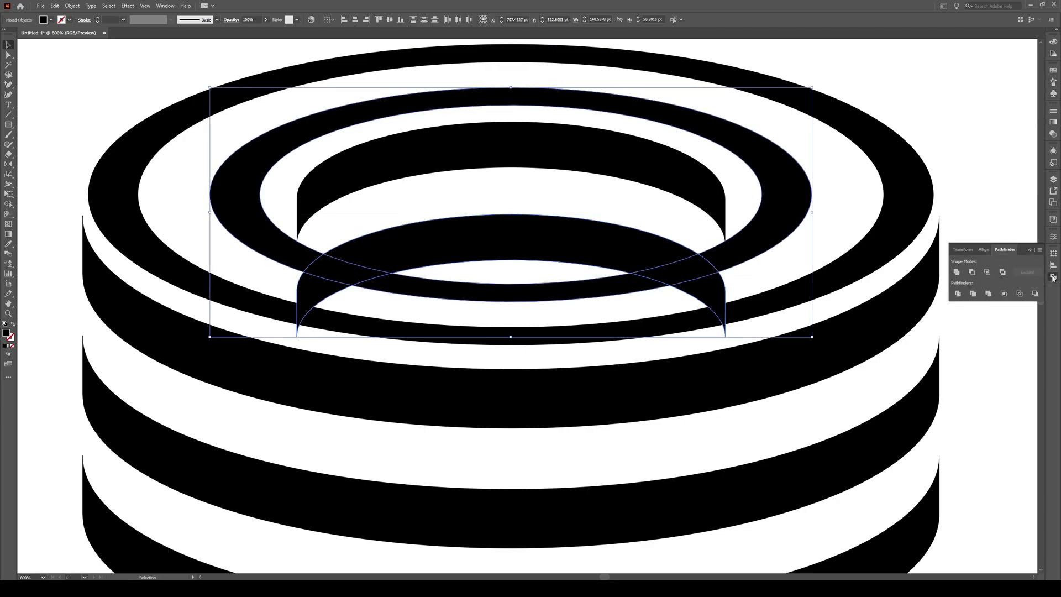
left_click(959, 296)
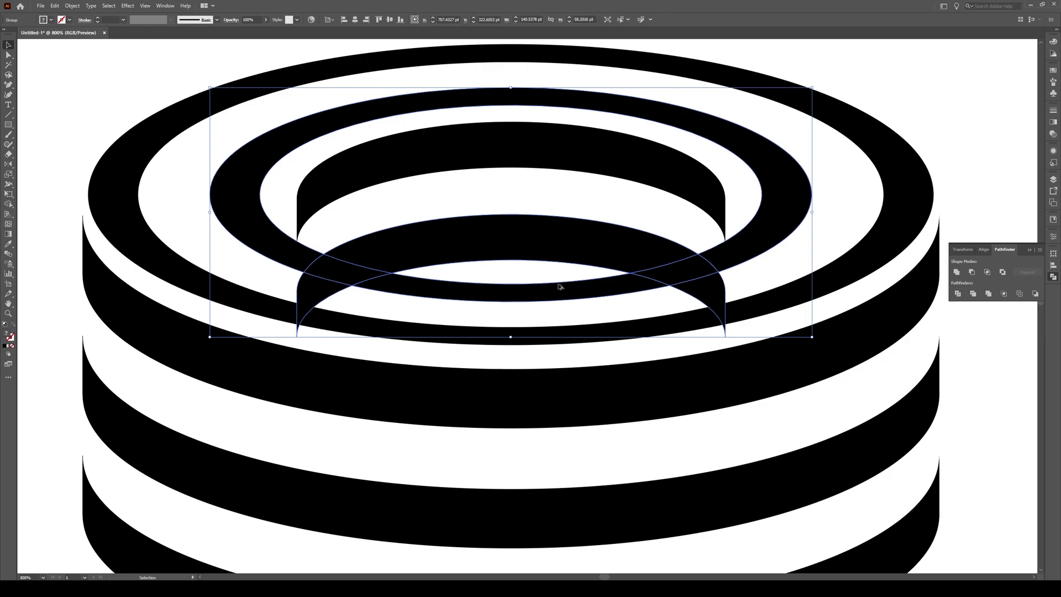
scroll(481, 284, "up", 2)
scroll(296, 297, "down", 1)
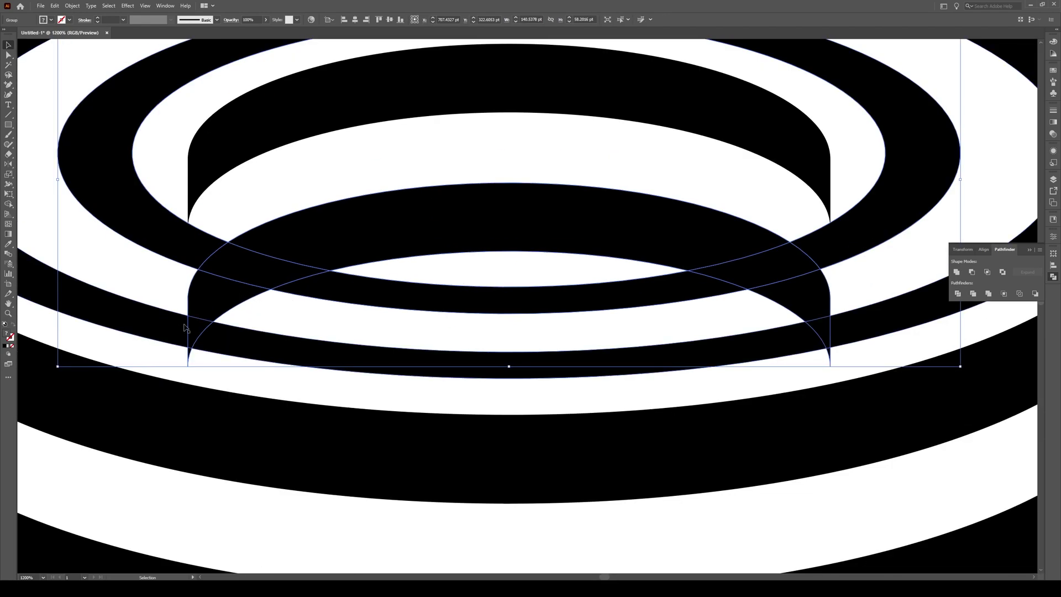
- Ungroup the divided pieces and delete the left and right overlapping wedges
right_click(240, 296)
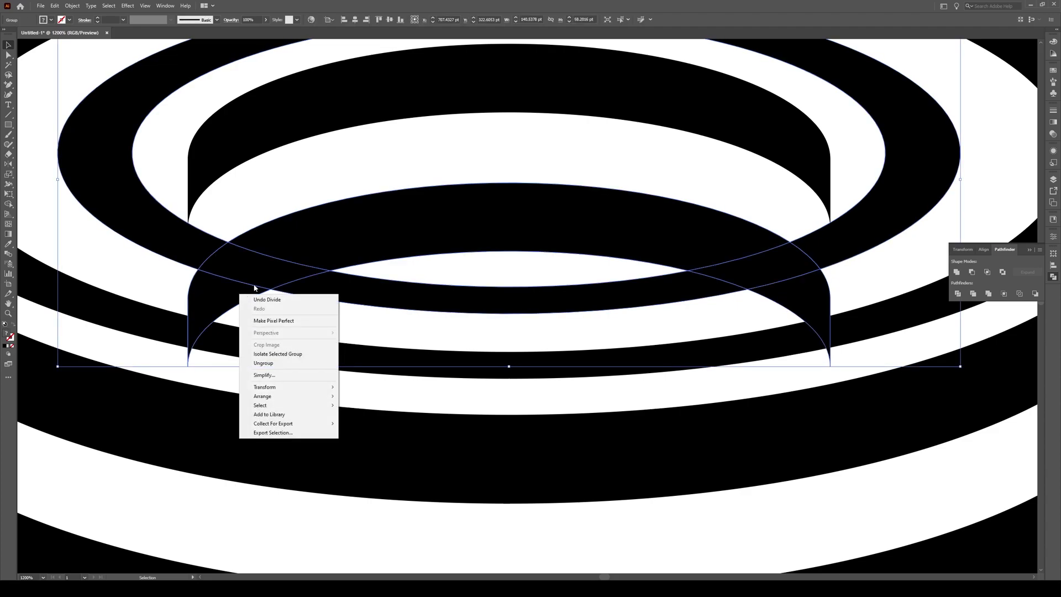
left_click(279, 364)
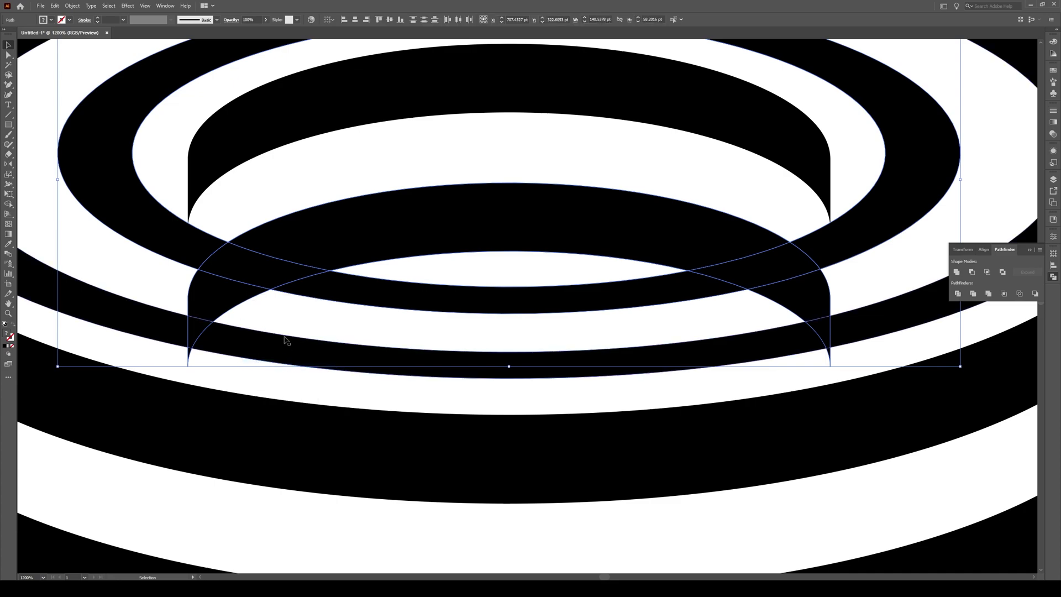
left_click(236, 309)
key("Delete")
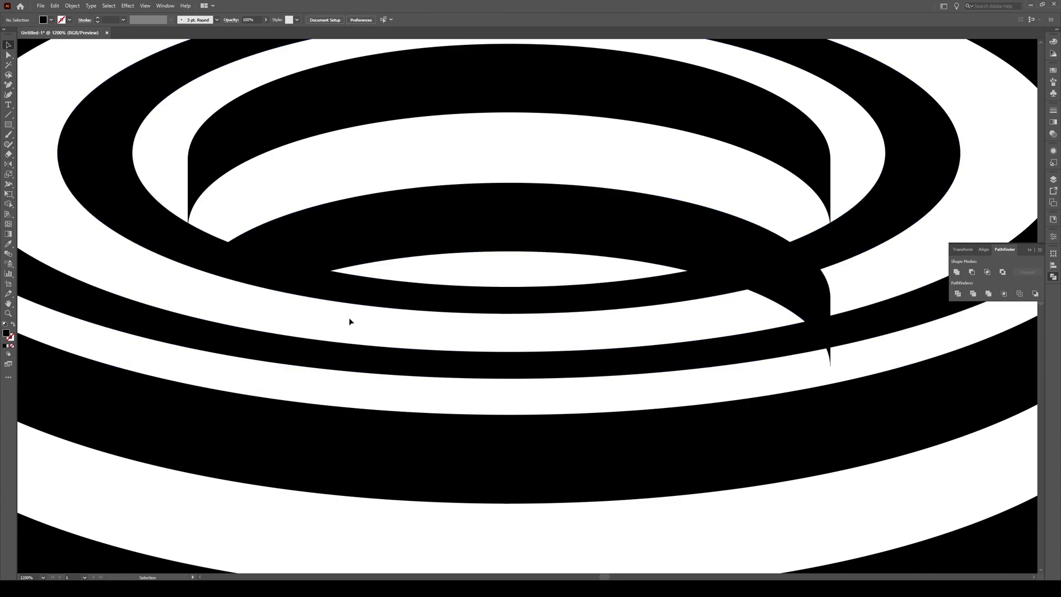
left_click(815, 315)
key("Delete")
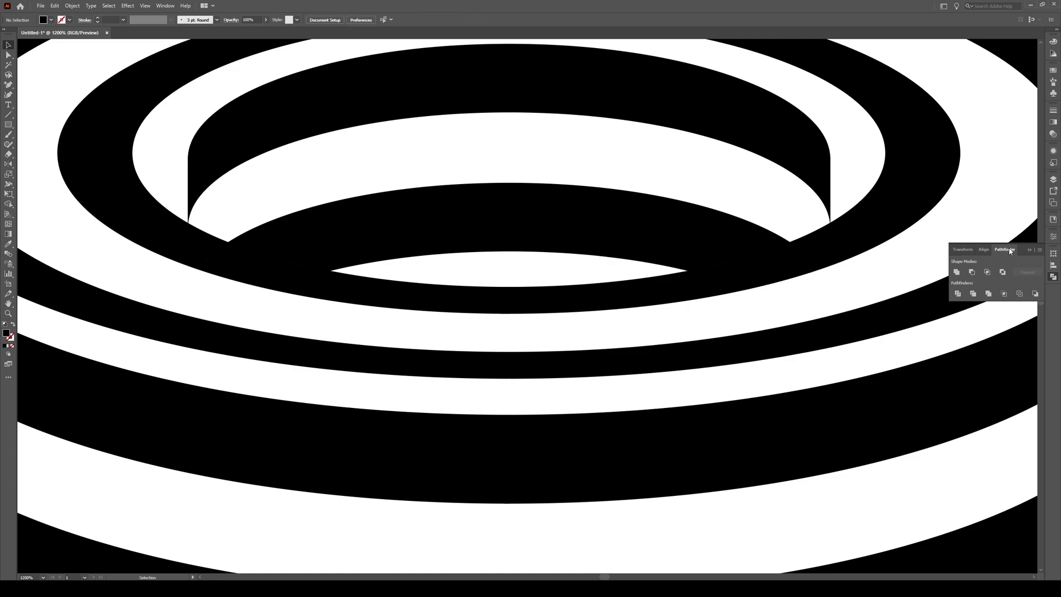
left_click(1032, 249)
scroll(738, 269, "down", 3)
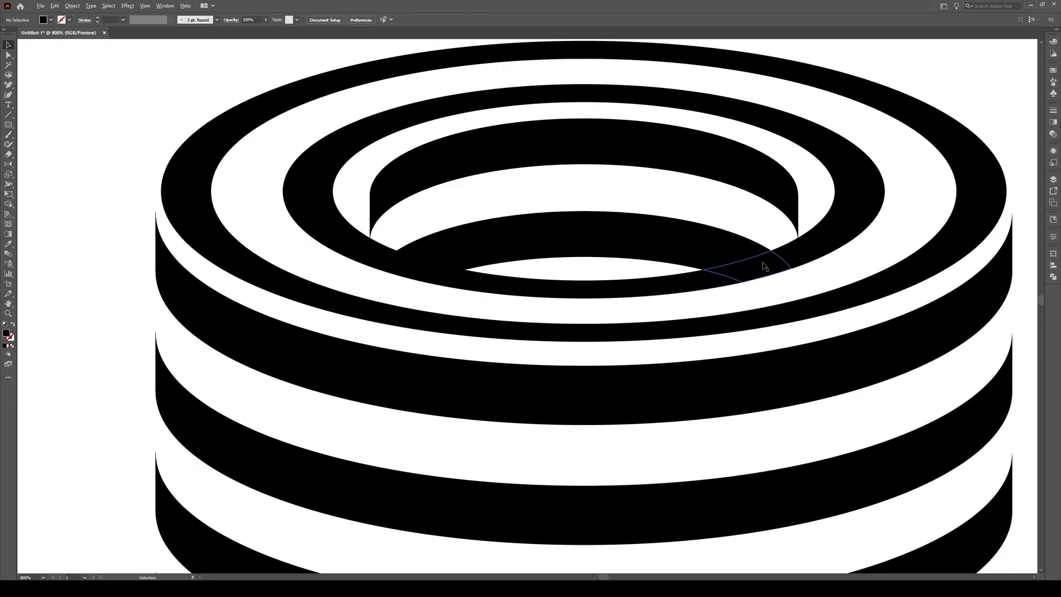
scroll(738, 270, "down", 3)
scroll(592, 234, "down", 3)
scroll(592, 235, "down", 3)
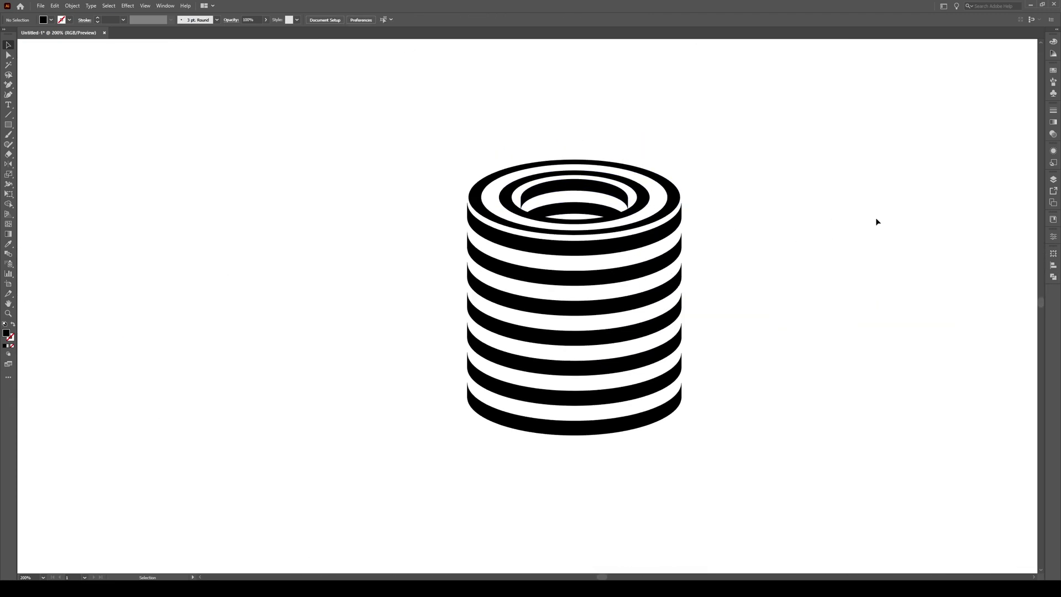
scroll(874, 215, "down", 3)
scroll(473, 181, "down", 3)
scroll(692, 195, "down", 3)
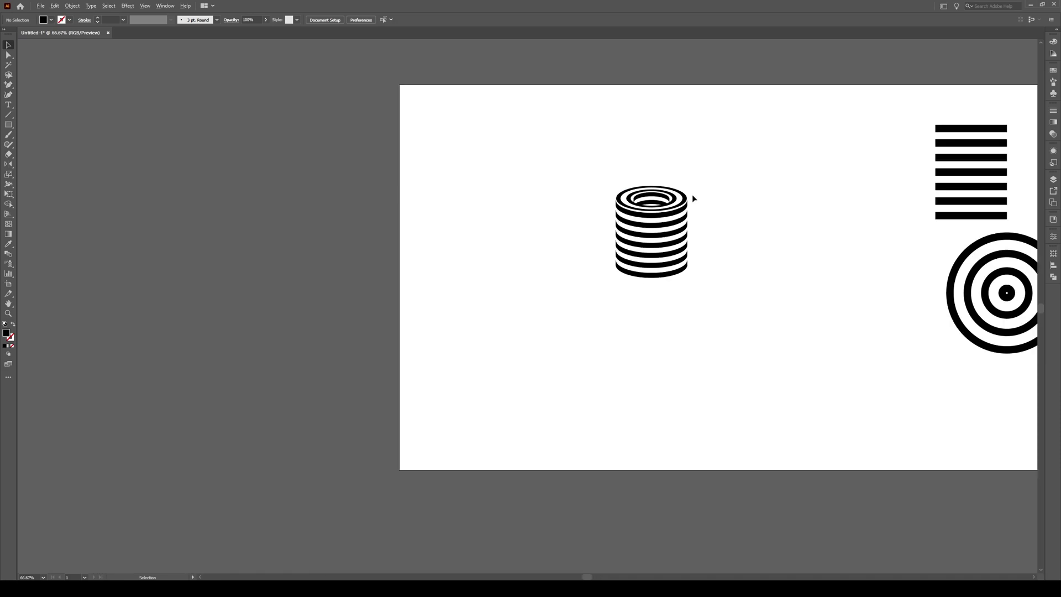
scroll(693, 194, "up", 5)
scroll(680, 195, "up", 2)
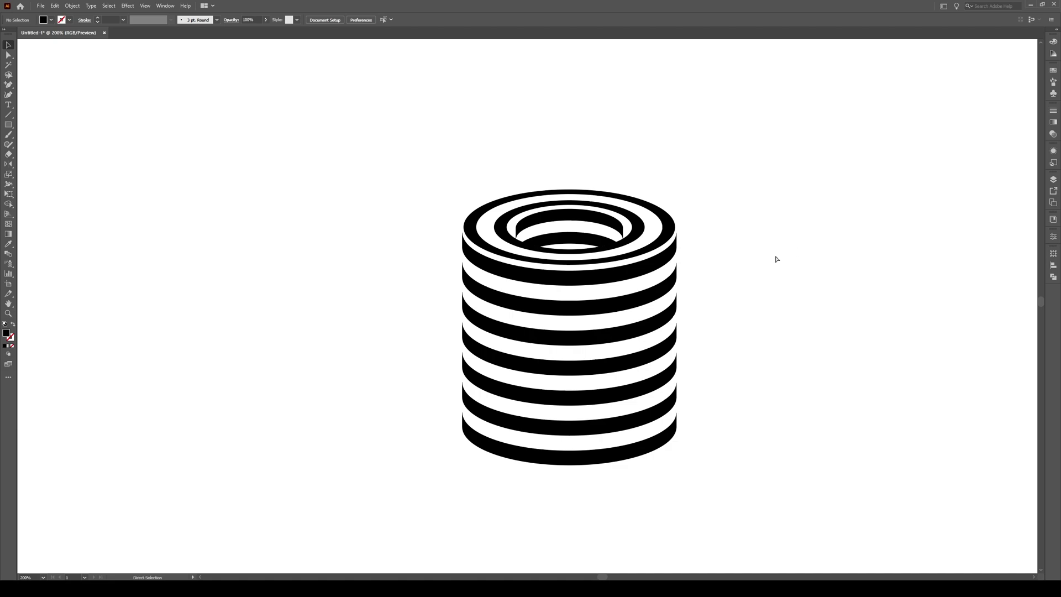
key("ctrl+y")
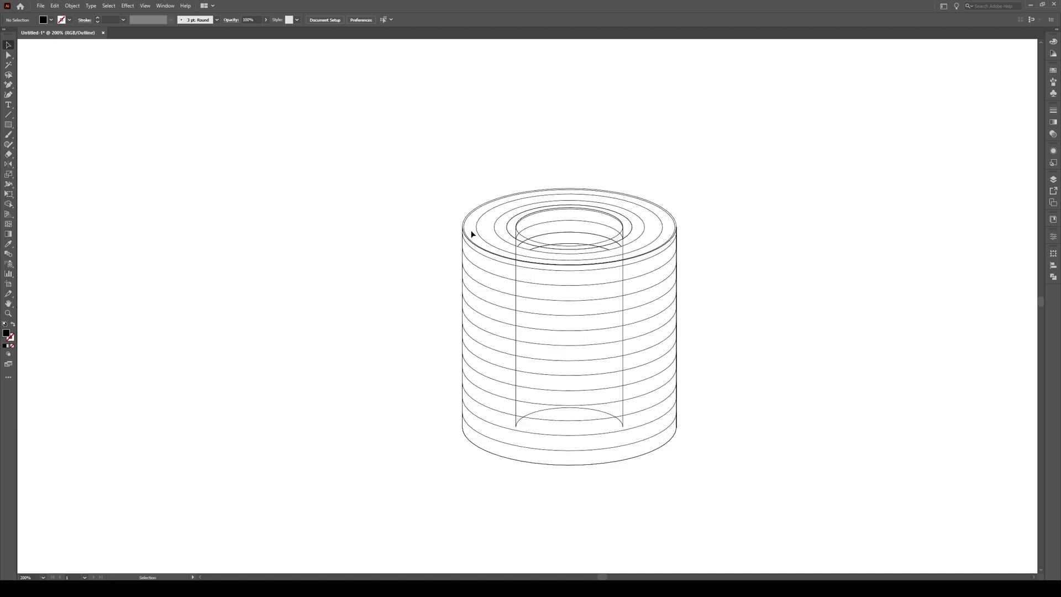
key("a")
key("ctrl+y")
key("v")
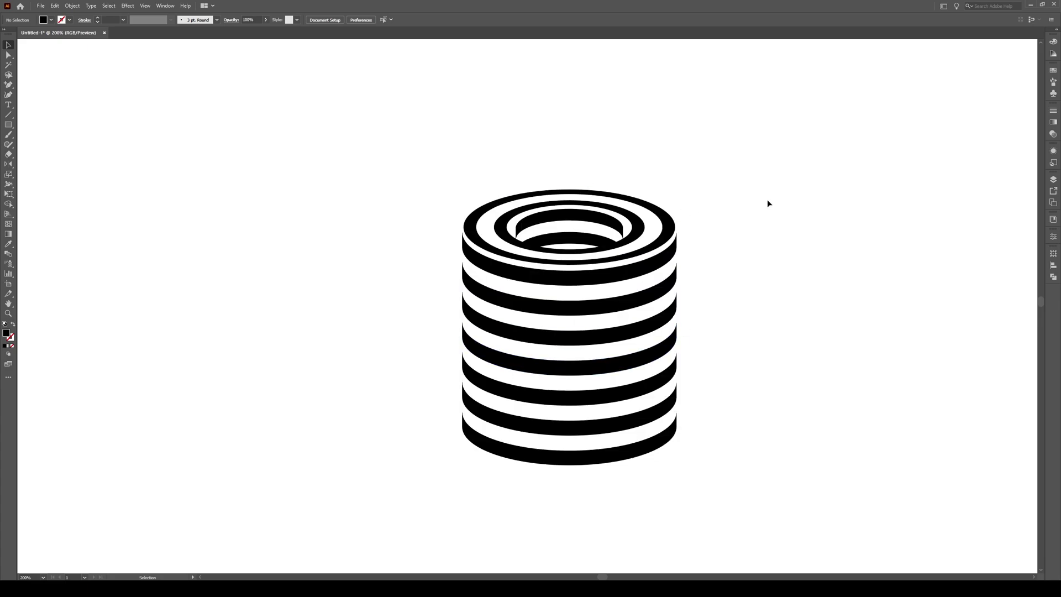